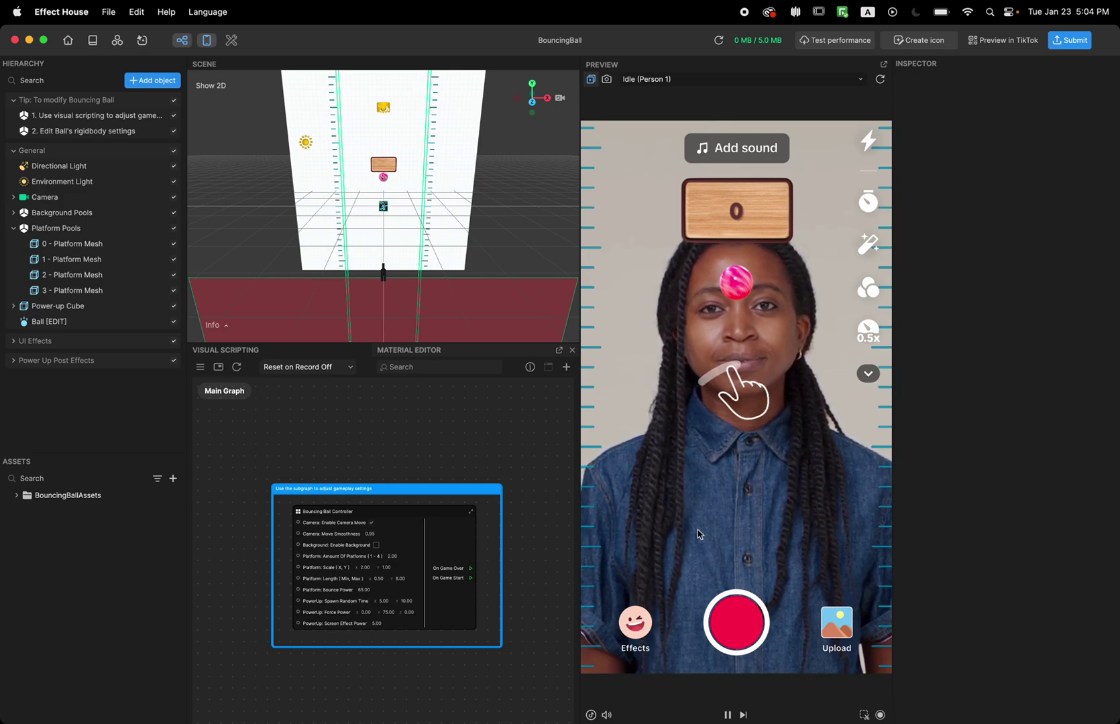
# - Play-test the bouncing ball game in the preview by drawing platforms that keep the ball bouncing upward
pyautogui.click(786, 541)
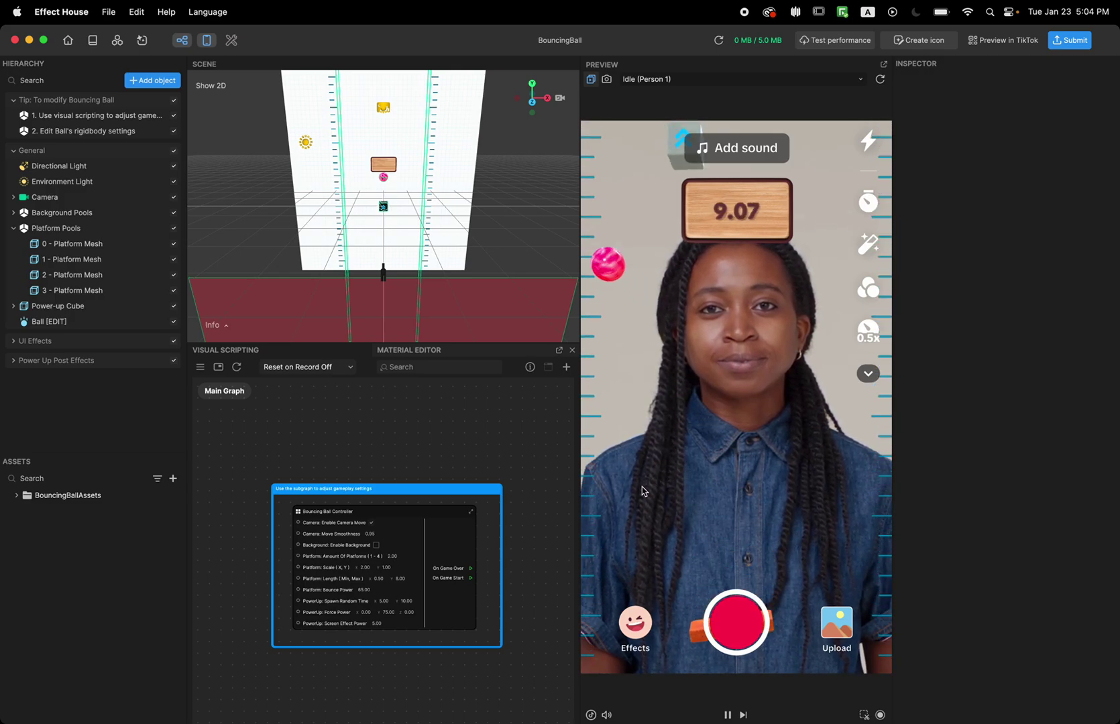
pyautogui.moveTo(616, 501); pyautogui.dragTo(763, 519)
pyautogui.click(845, 480)
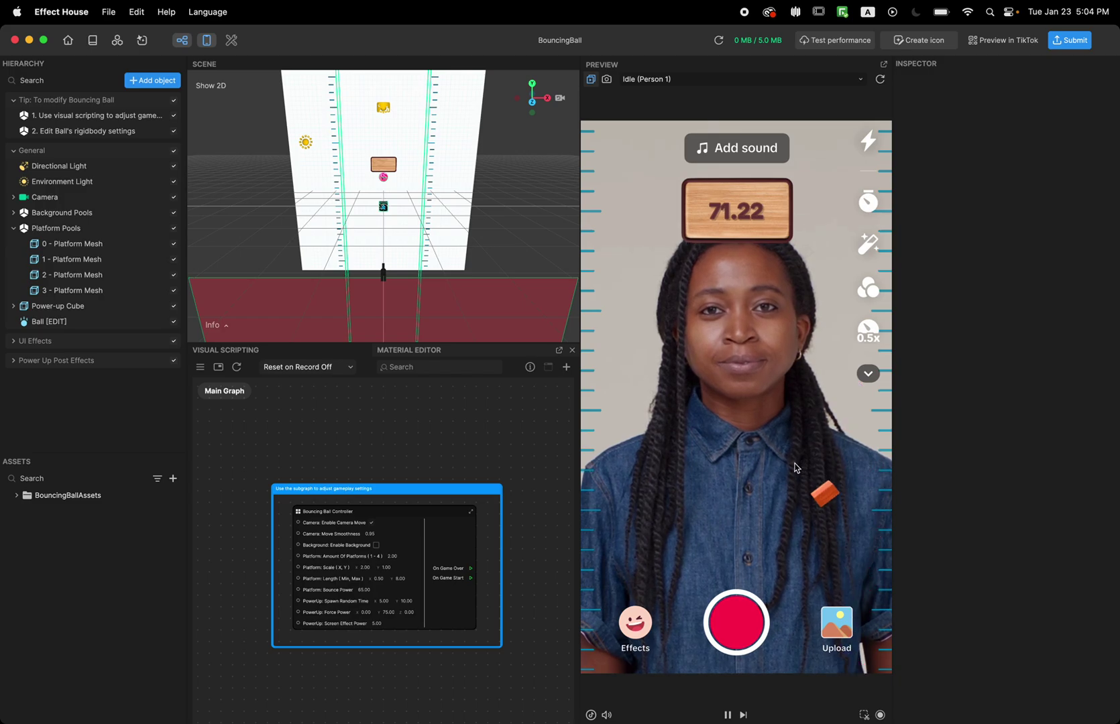
pyautogui.click(790, 528)
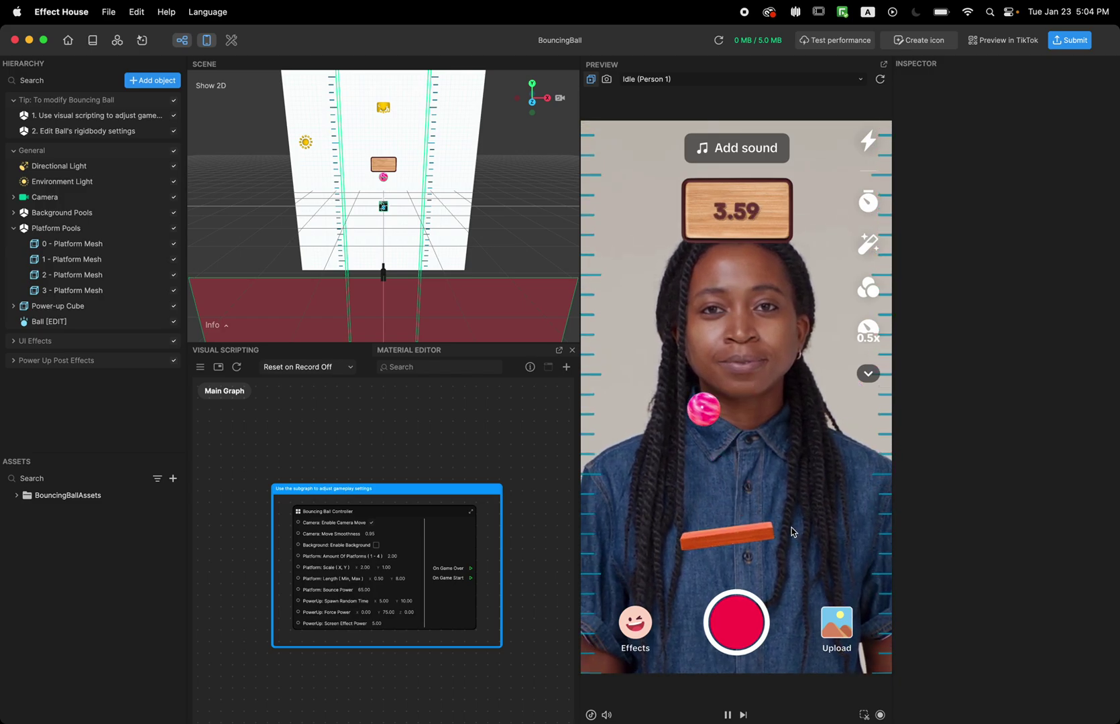
pyautogui.click(667, 509)
pyautogui.click(797, 510)
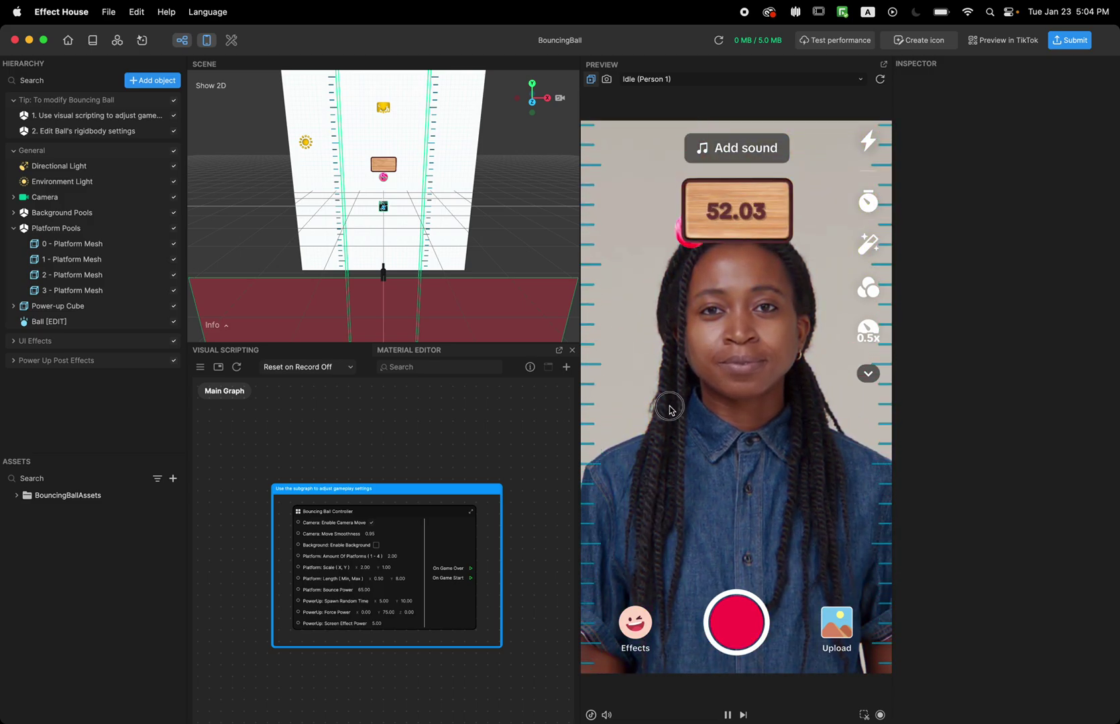
pyautogui.moveTo(669, 407); pyautogui.dragTo(734, 421)
pyautogui.moveTo(646, 421); pyautogui.dragTo(756, 424)
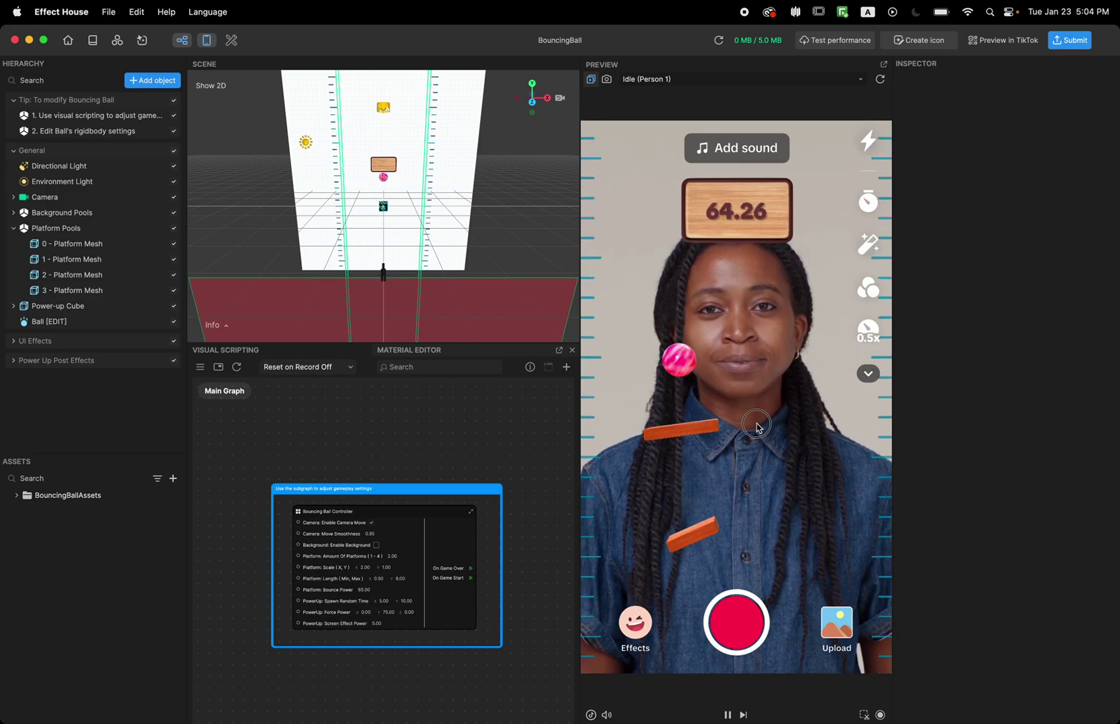
pyautogui.click(652, 366)
pyautogui.click(603, 354)
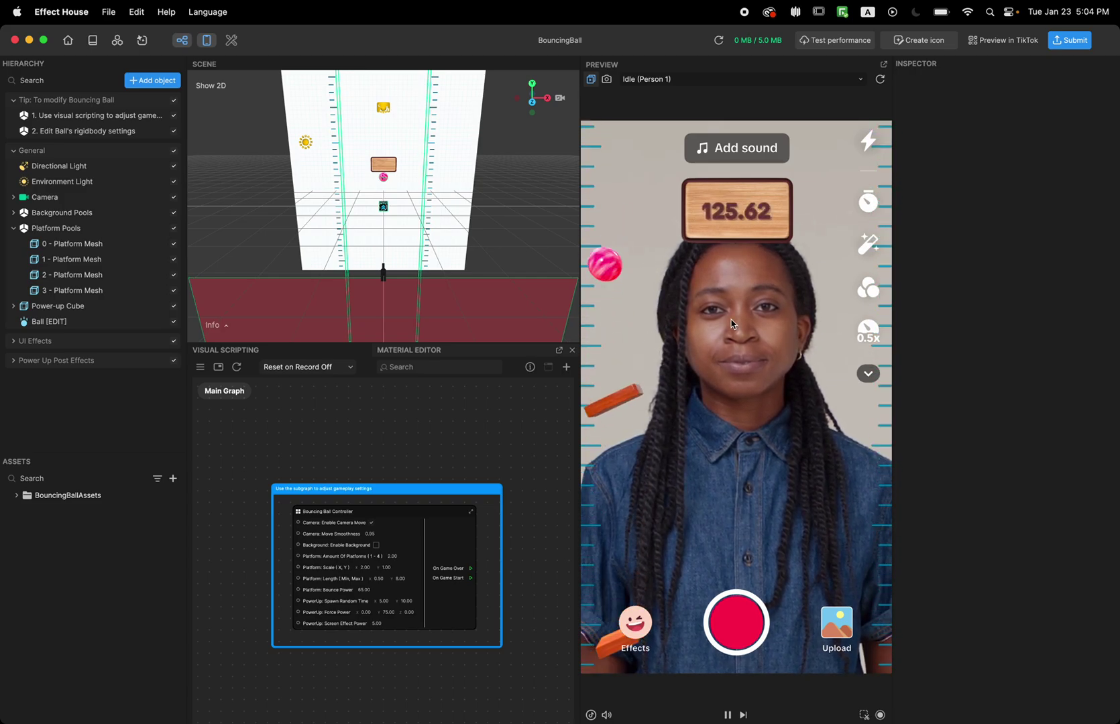
pyautogui.moveTo(604, 388); pyautogui.dragTo(686, 395)
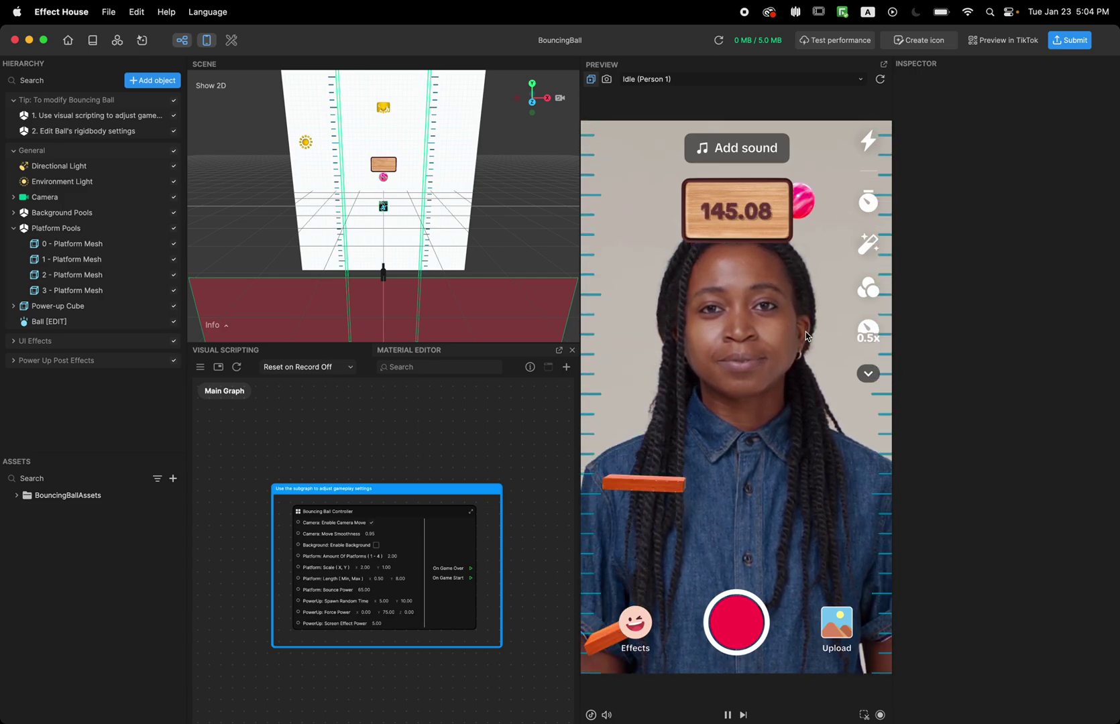
pyautogui.click(807, 391)
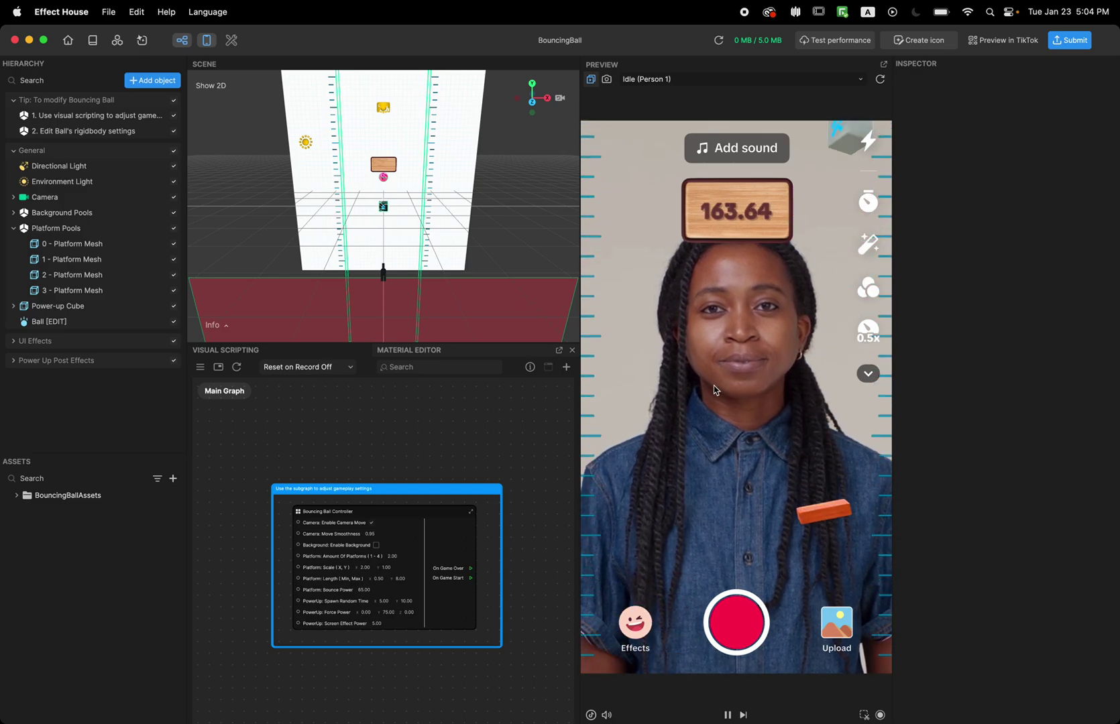
pyautogui.click(706, 498)
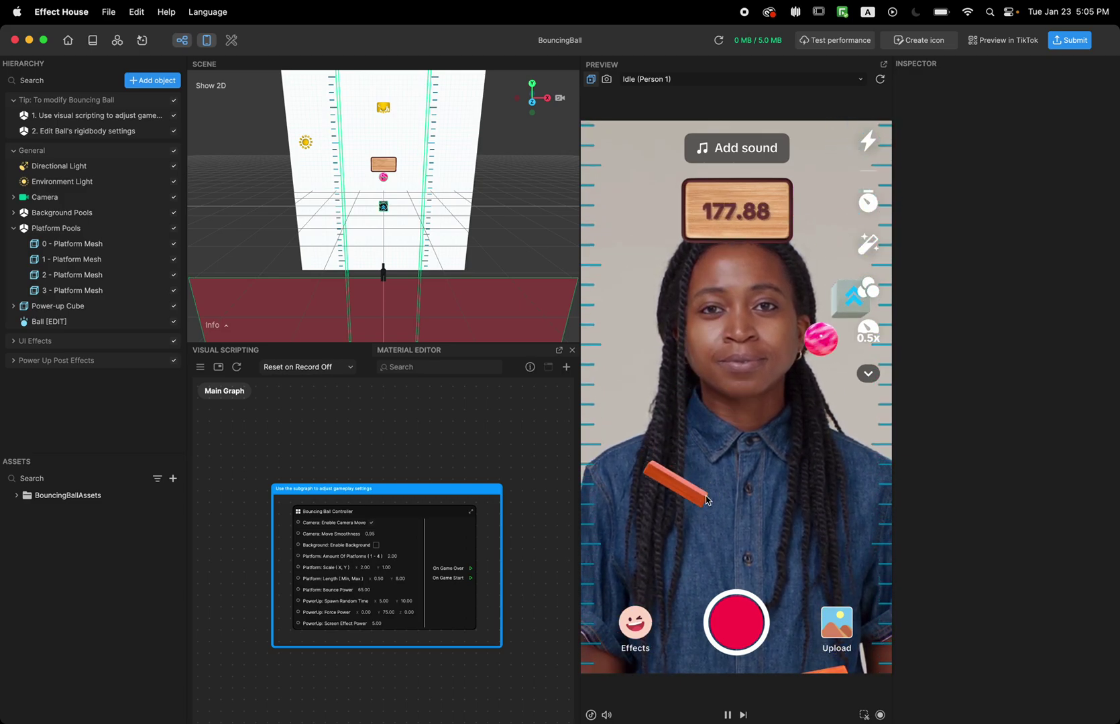
pyautogui.moveTo(782, 481); pyautogui.dragTo(863, 493)
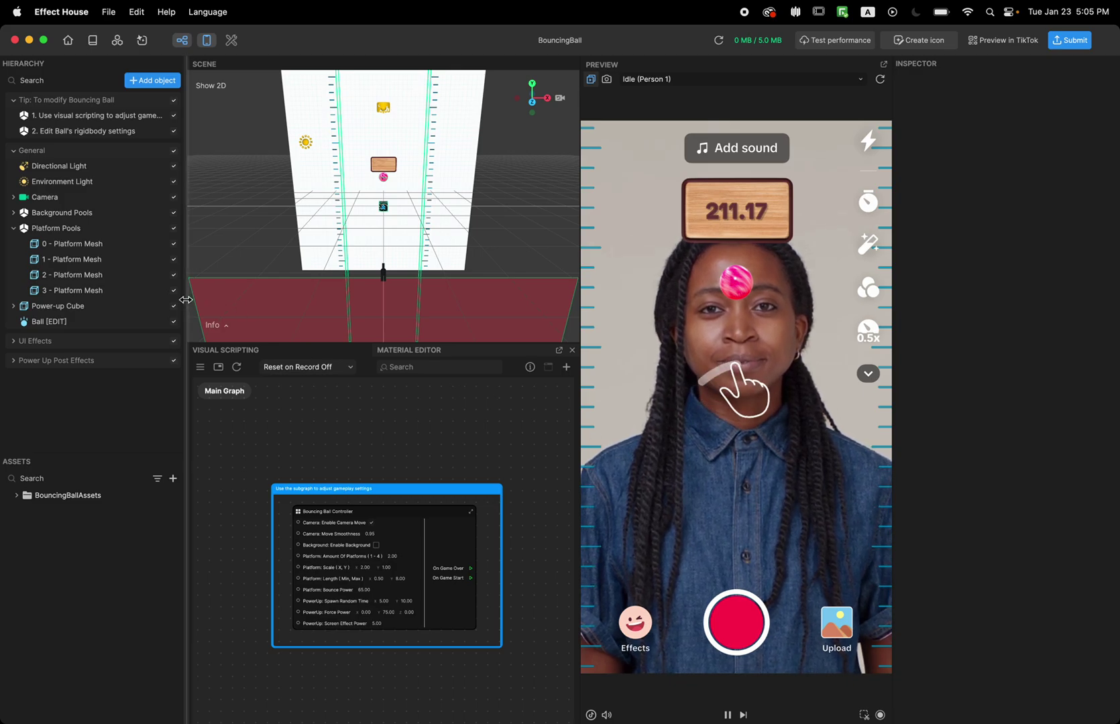
# - Widen the Hierarchy panel, hide and reshow Visual Scripting, and enlarge its panel to give the controller node more room
pyautogui.moveTo(187, 301); pyautogui.dragTo(230, 302)
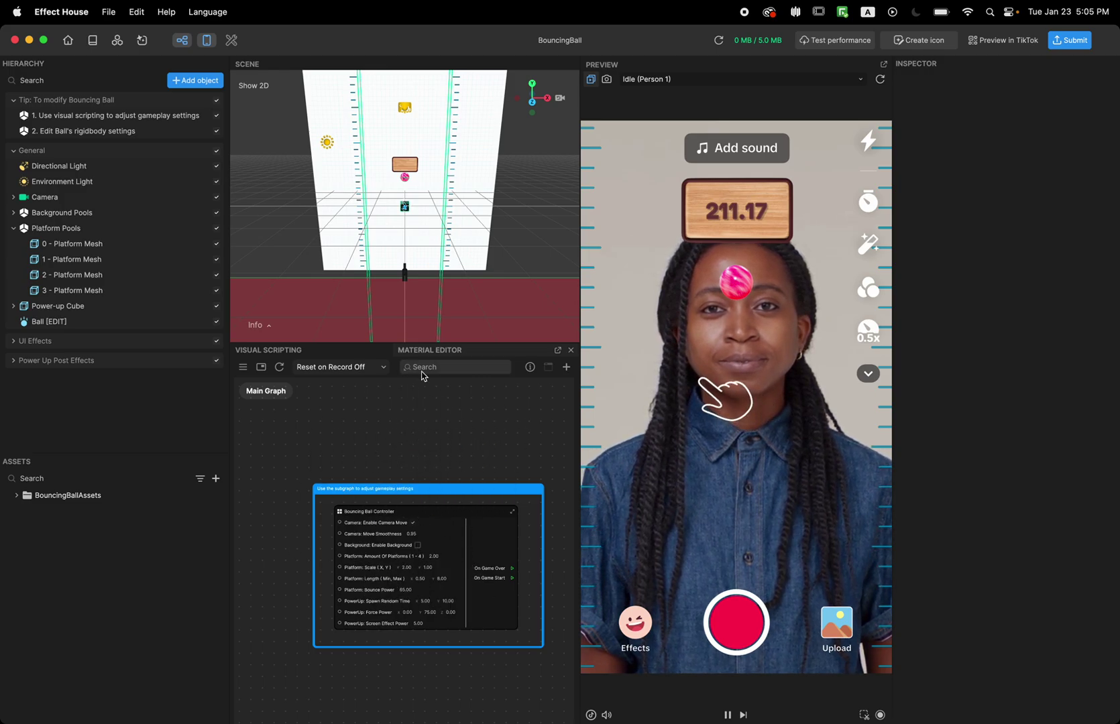
pyautogui.click(187, 48)
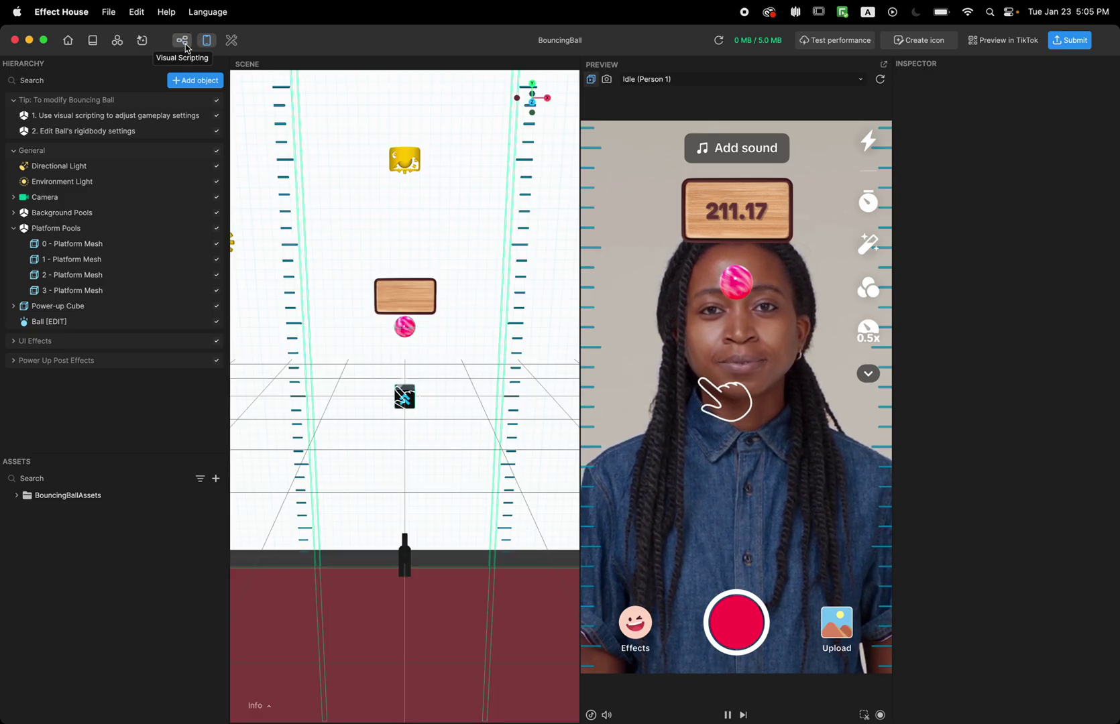
pyautogui.click(187, 48)
pyautogui.scroll(4, 410, 530)
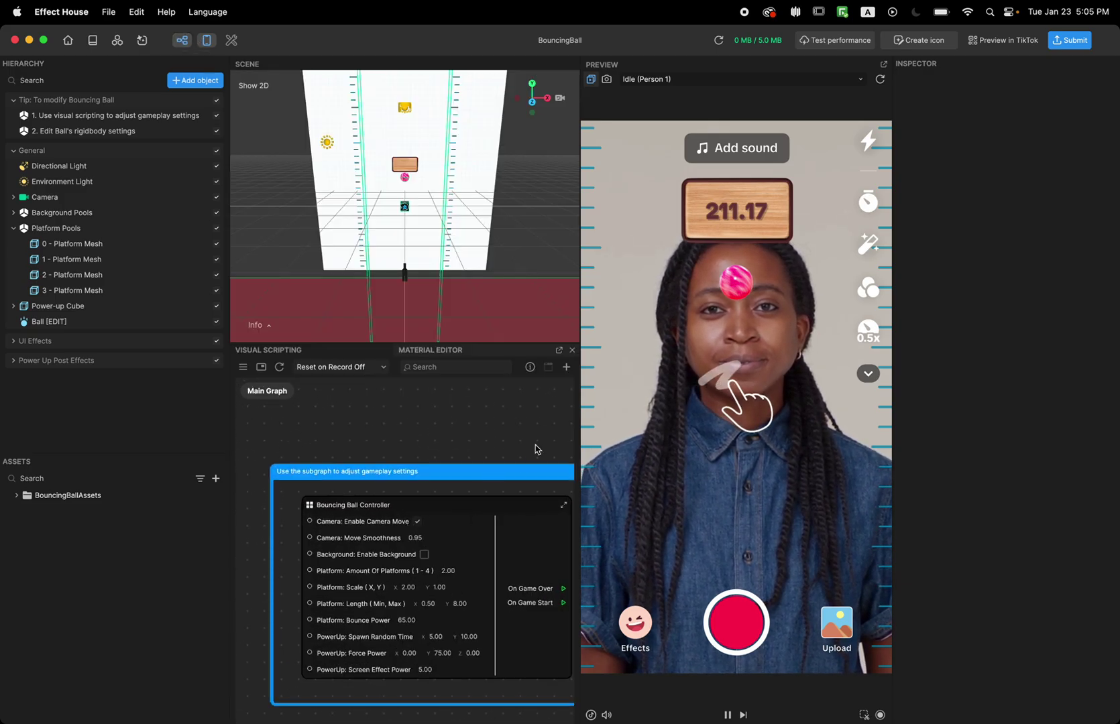
pyautogui.moveTo(487, 458); pyautogui.dragTo(470, 419)
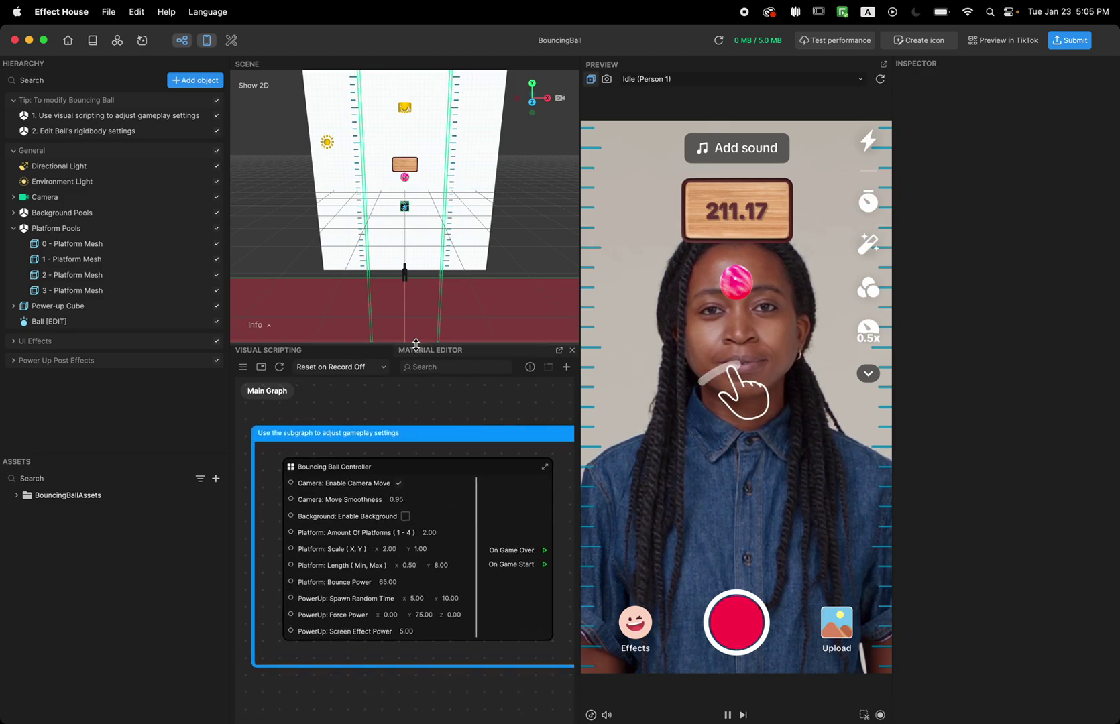
pyautogui.moveTo(416, 344); pyautogui.dragTo(416, 232)
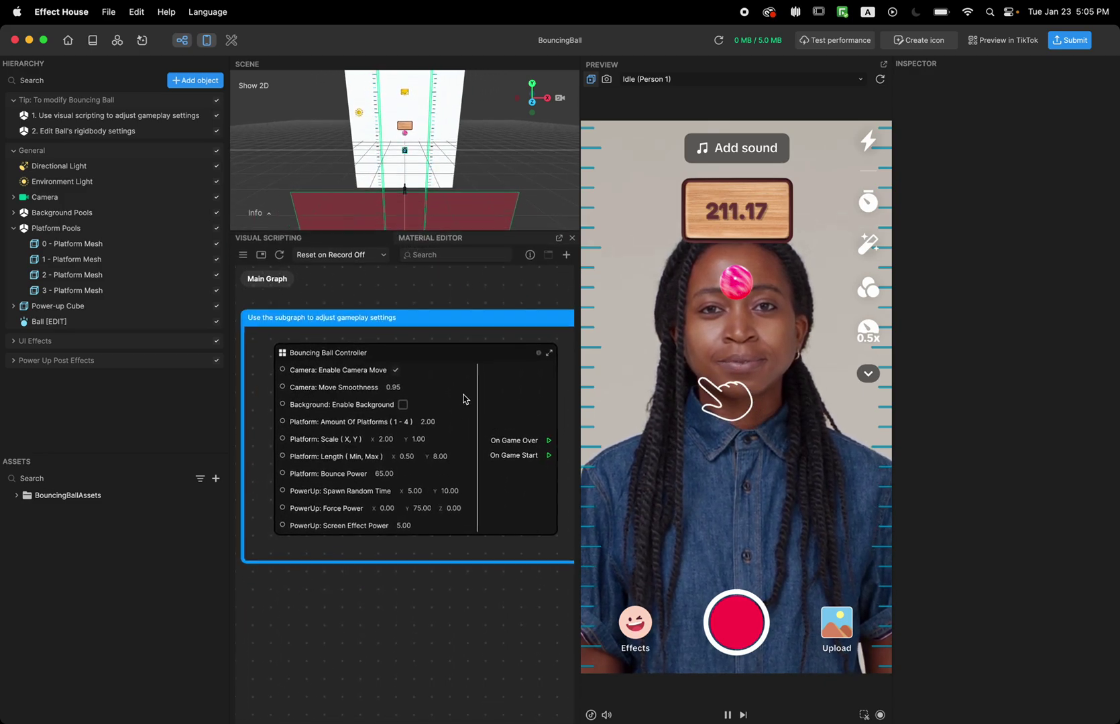
# - Switch Enable Camera Move off and back on in the Bouncing Ball Controller and try the game in the preview
pyautogui.scroll(4, 463, 399)
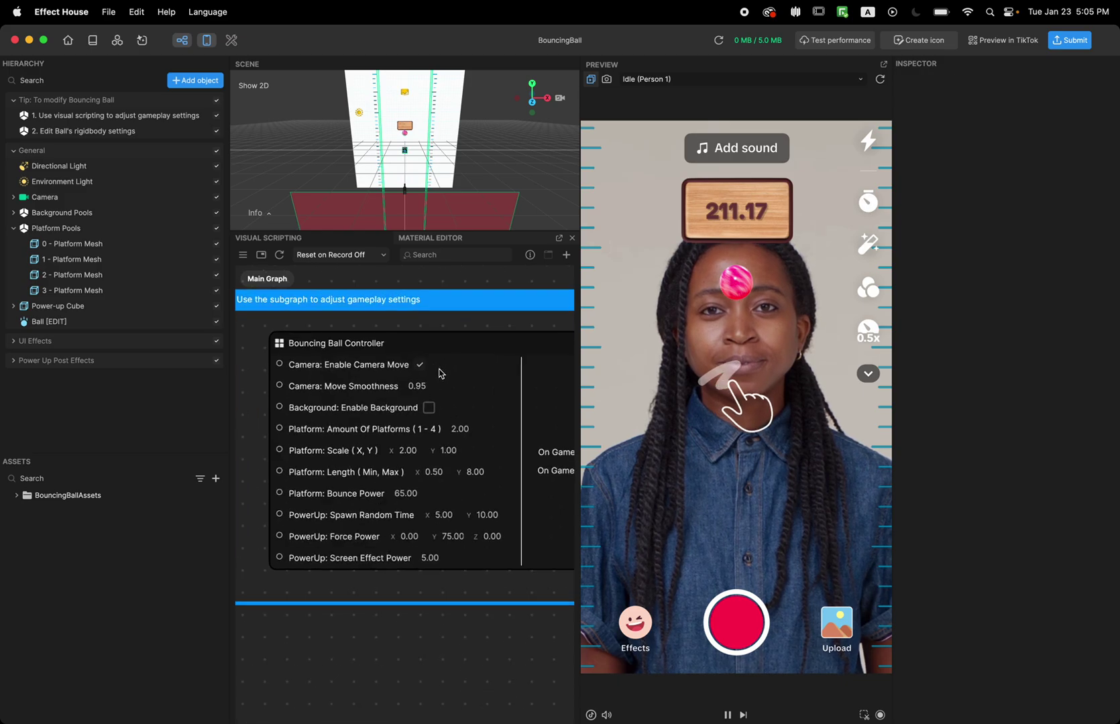
pyautogui.scroll(2, 440, 374)
pyautogui.scroll(1, 441, 374)
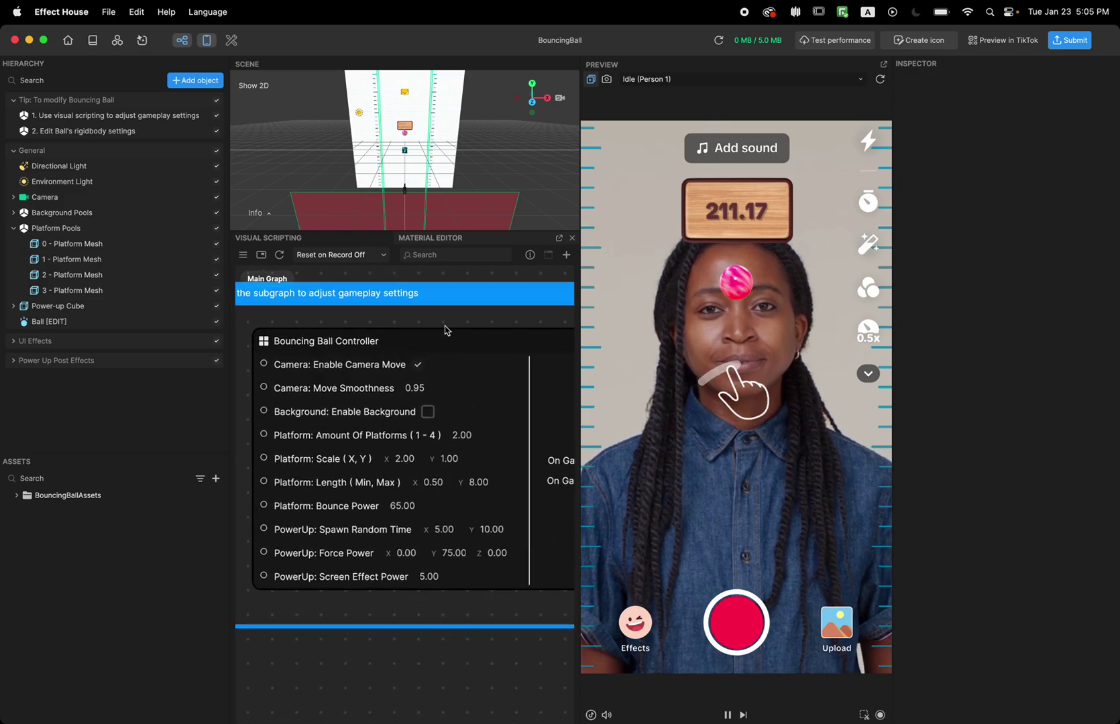
pyautogui.moveTo(441, 321); pyautogui.dragTo(478, 341)
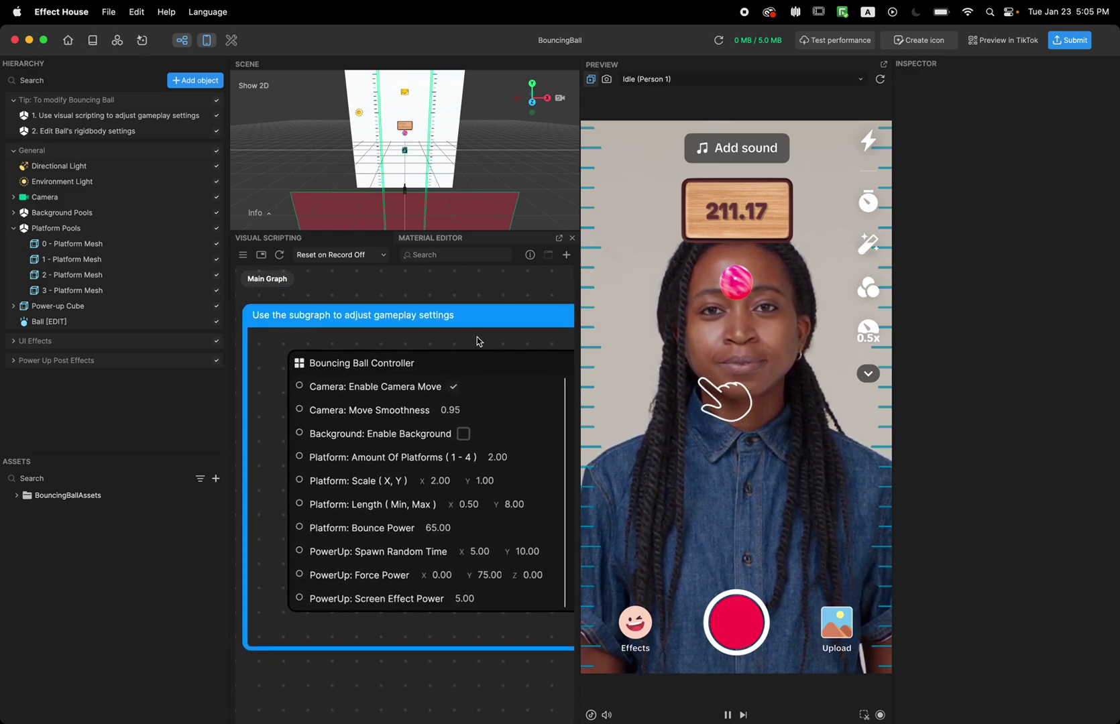
pyautogui.click(454, 387)
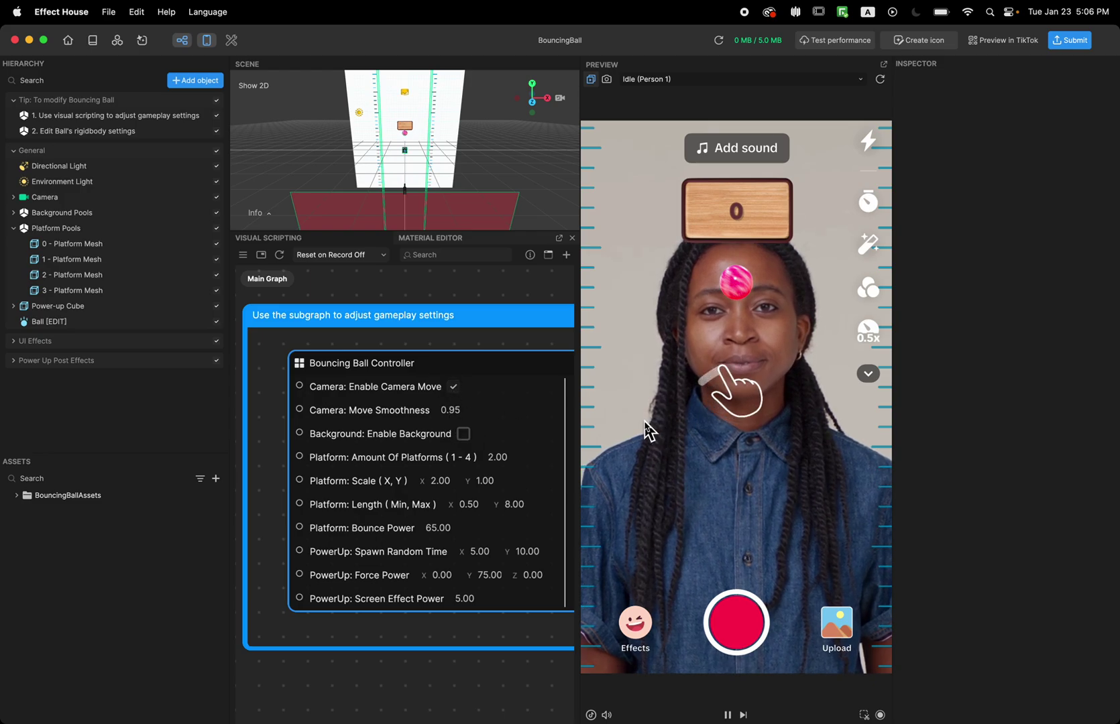
pyautogui.click(686, 454)
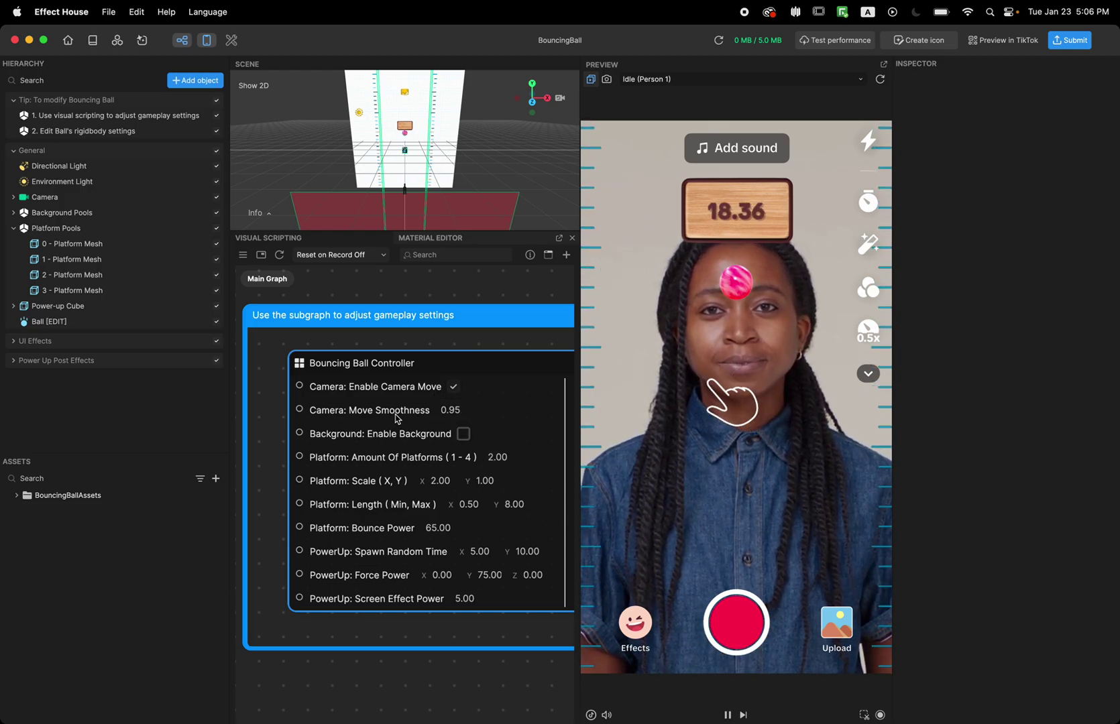
# - Set Camera Move Smoothness to 0.20 and play-test the game by drawing platforms under the ball
pyautogui.moveTo(758, 531); pyautogui.dragTo(807, 513)
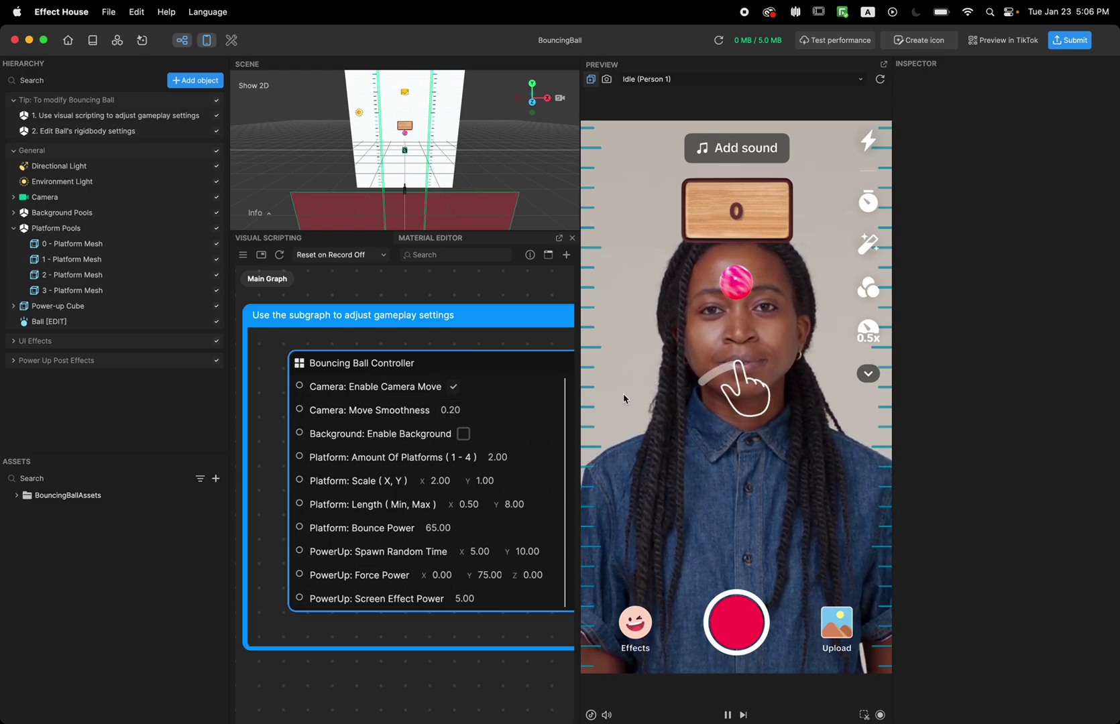
pyautogui.moveTo(709, 534); pyautogui.dragTo(762, 536)
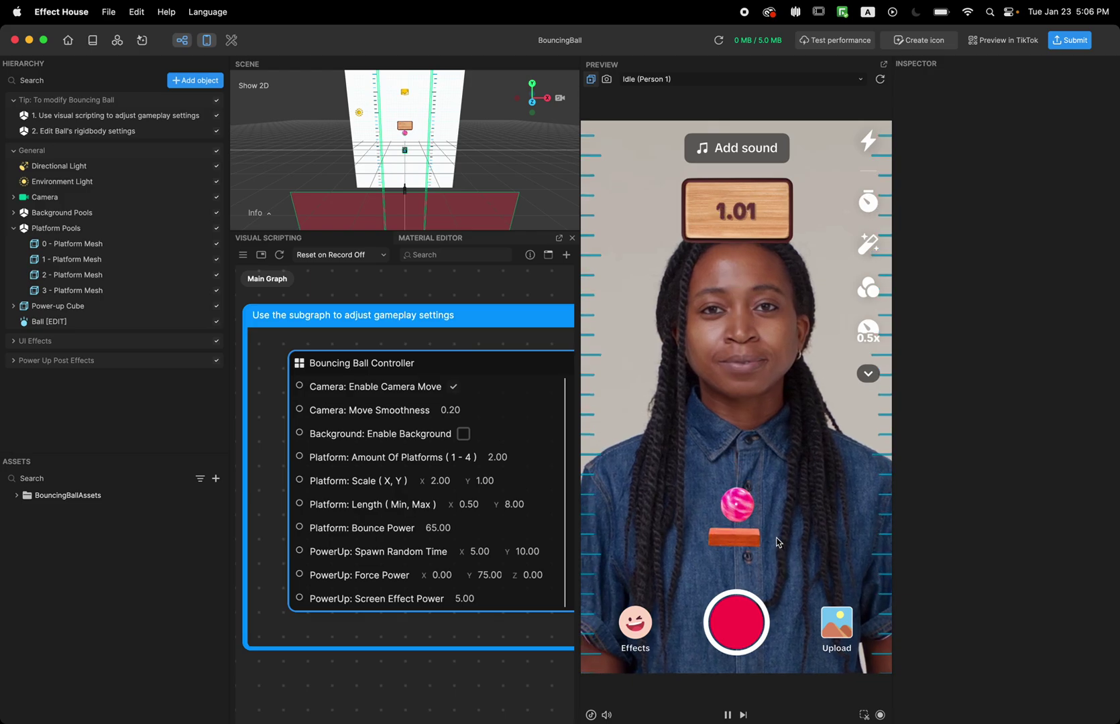
pyautogui.moveTo(720, 444); pyautogui.dragTo(819, 447)
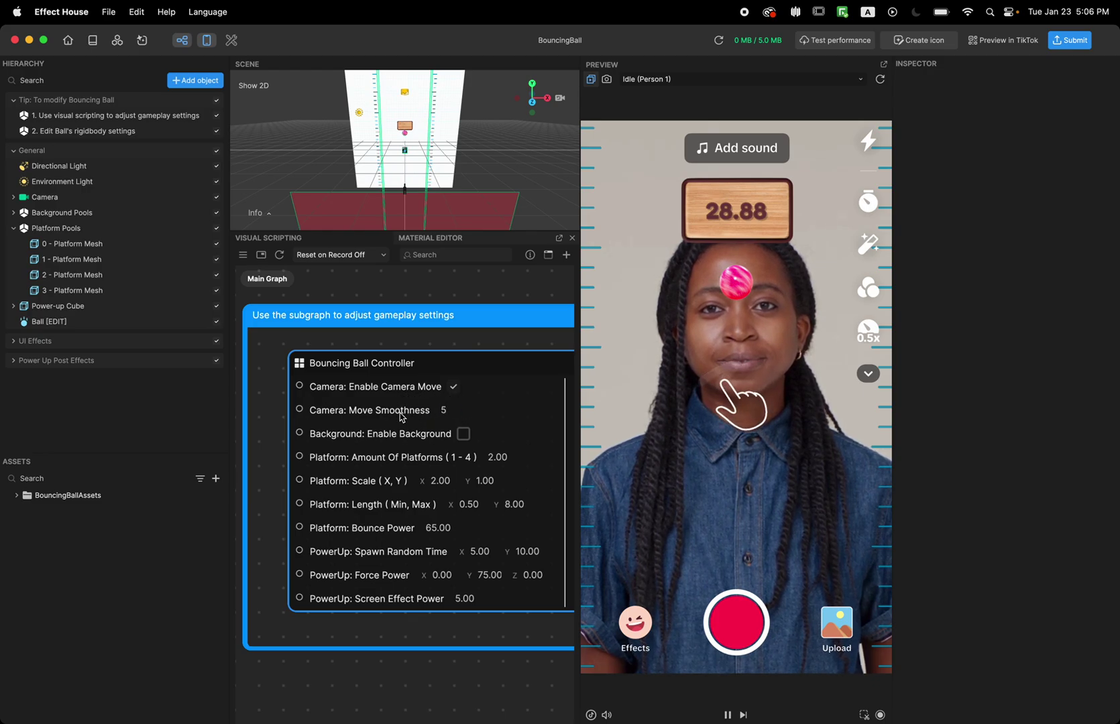
# - Set Camera Move Smoothness to 5 and play-test the game by drawing several platforms in the preview
pyautogui.moveTo(707, 533); pyautogui.dragTo(765, 503)
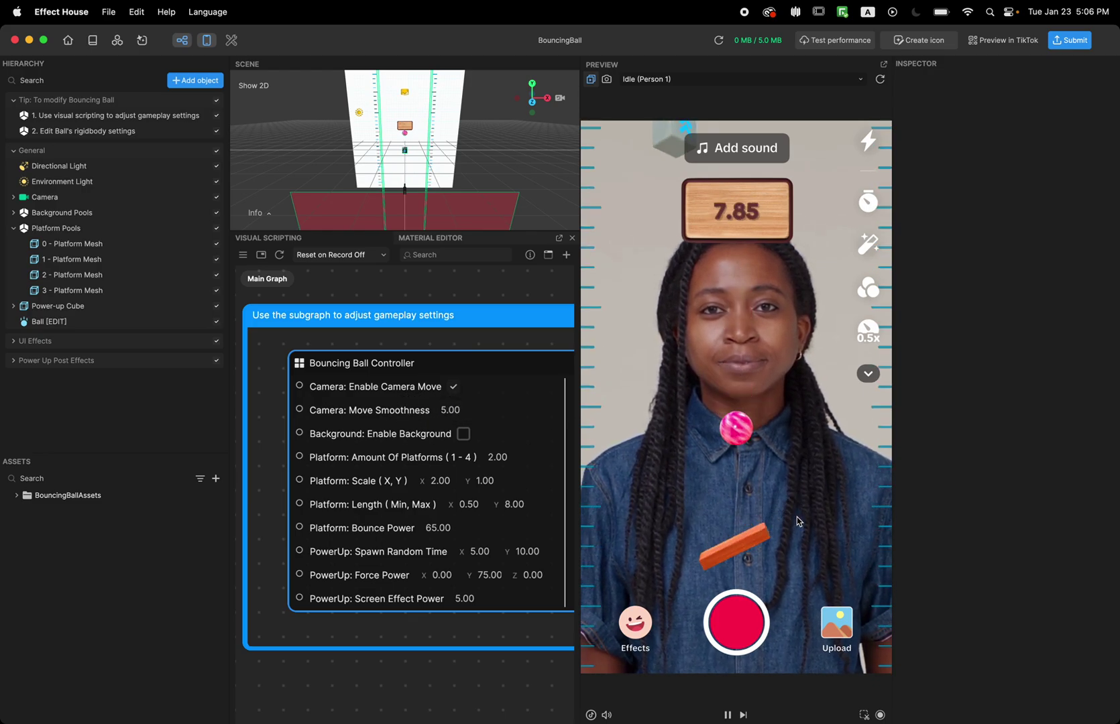
pyautogui.moveTo(634, 460); pyautogui.dragTo(661, 458)
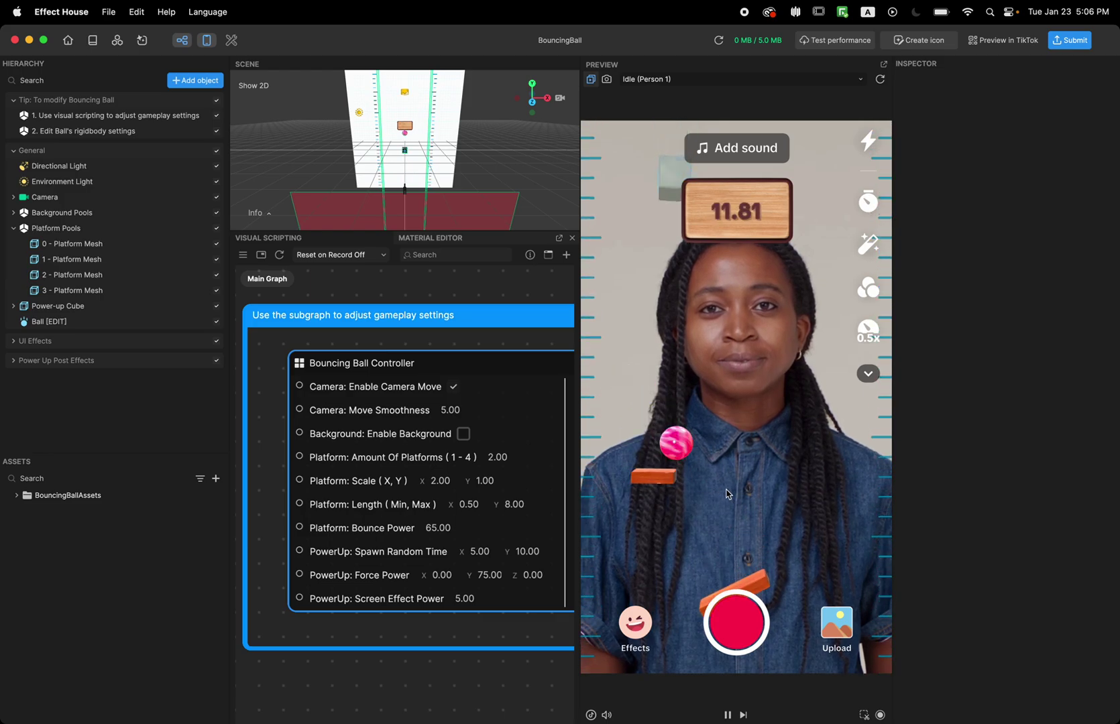
pyautogui.moveTo(749, 528); pyautogui.dragTo(832, 469)
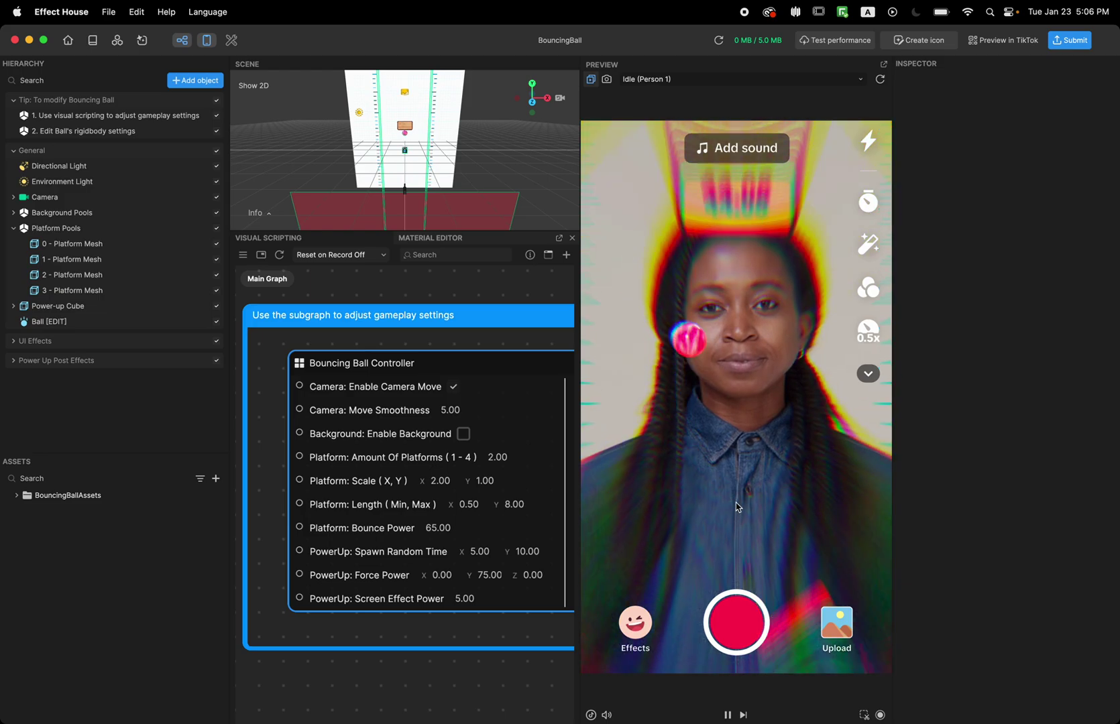
pyautogui.moveTo(662, 491); pyautogui.dragTo(727, 483)
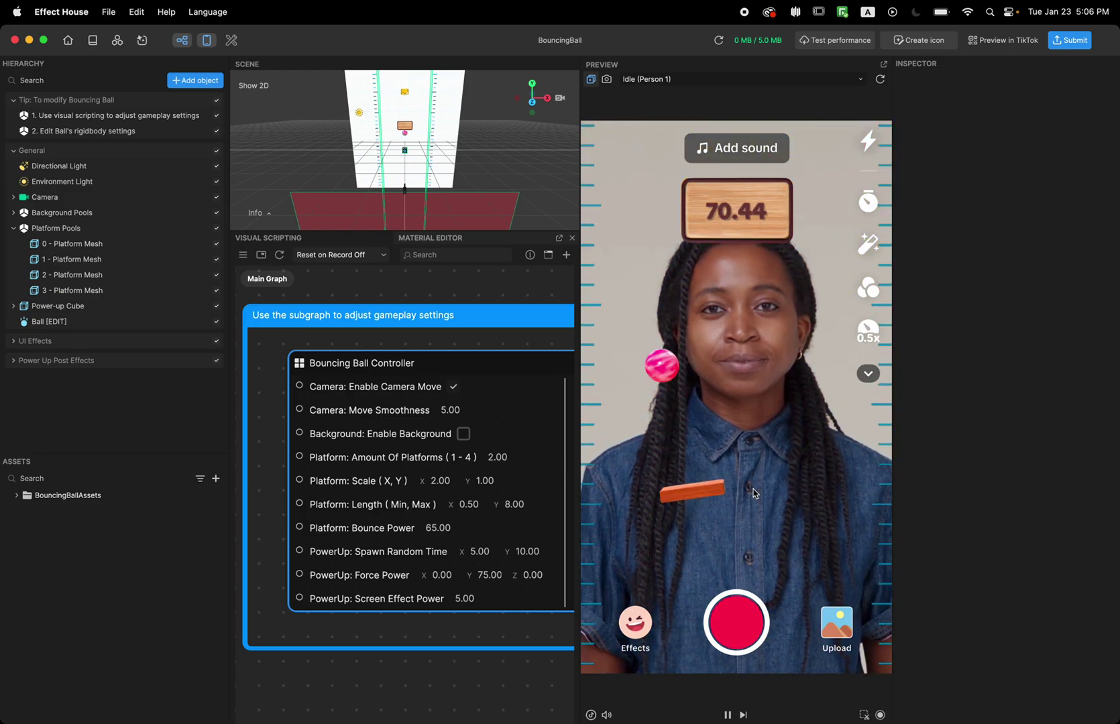
# - Set Camera Move Smoothness to 1 and test it by drawing a platform in the preview
pyautogui.click(426, 416)
pyautogui.write('1')
pyautogui.press('Return')
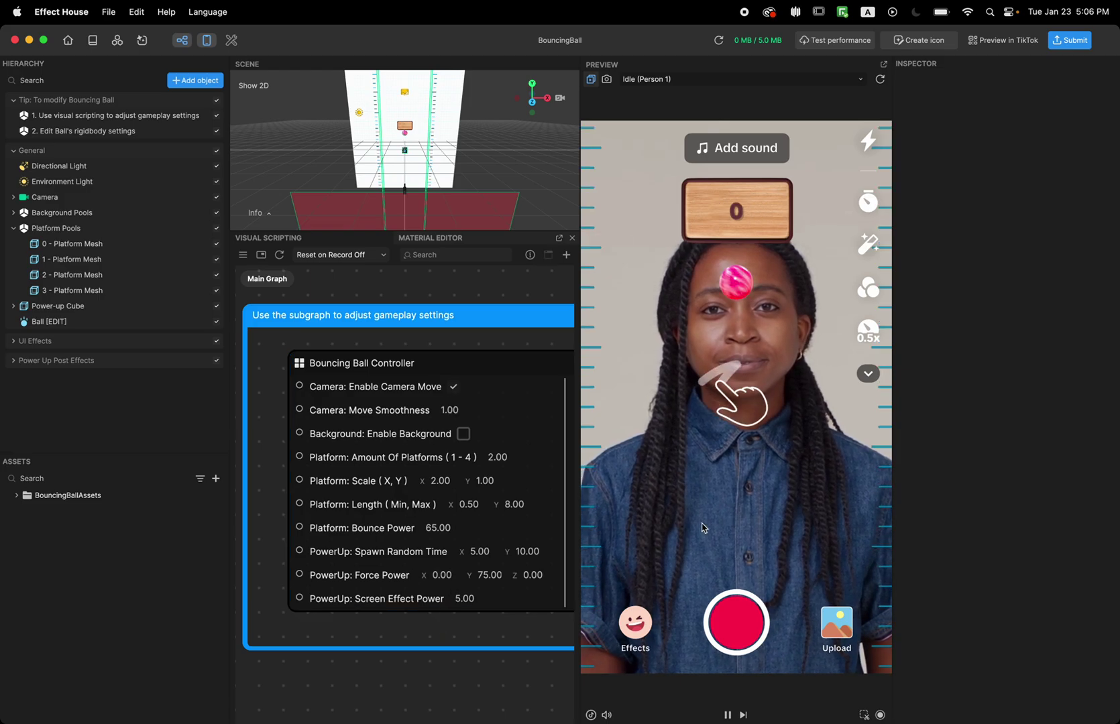
pyautogui.moveTo(701, 554); pyautogui.dragTo(777, 540)
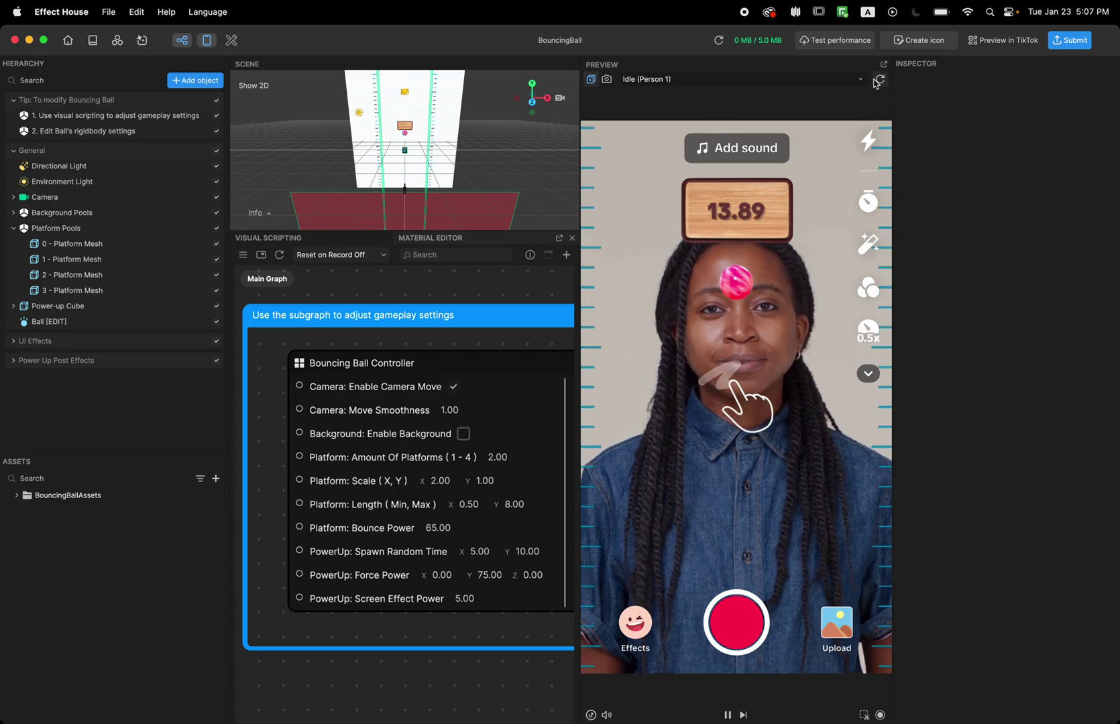
# - Reset the preview, turn on Enable Background in the Bouncing Ball Controller, and play-test the game with new platforms
pyautogui.scroll(3, 388, 444)
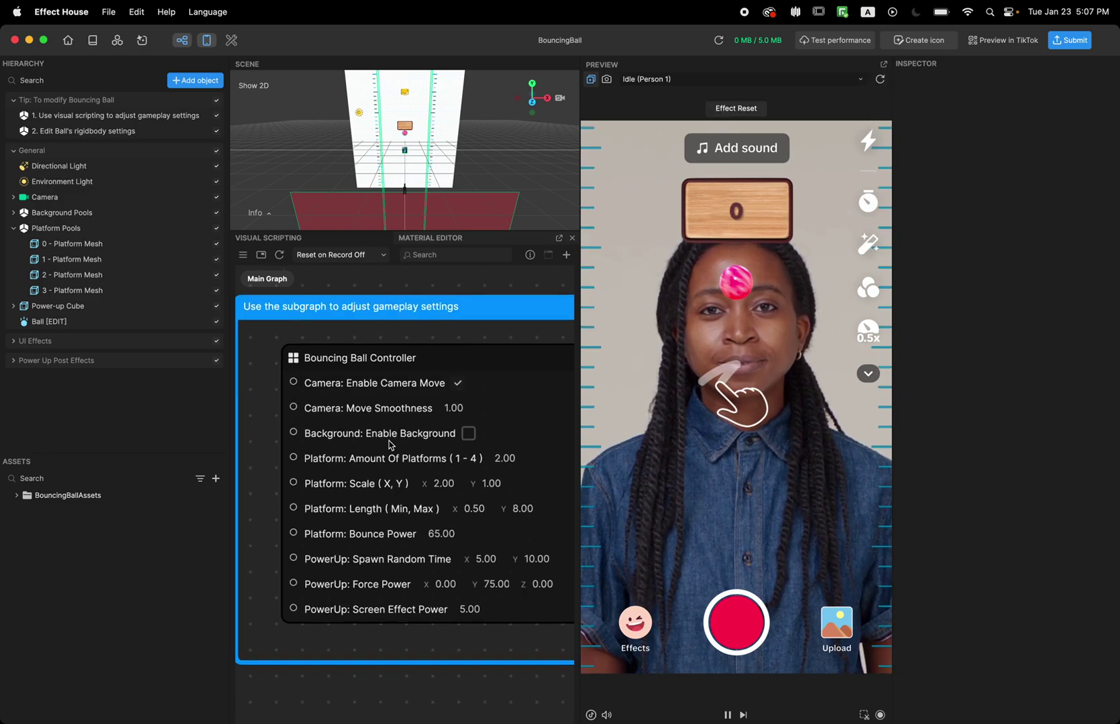
pyautogui.scroll(1, 389, 444)
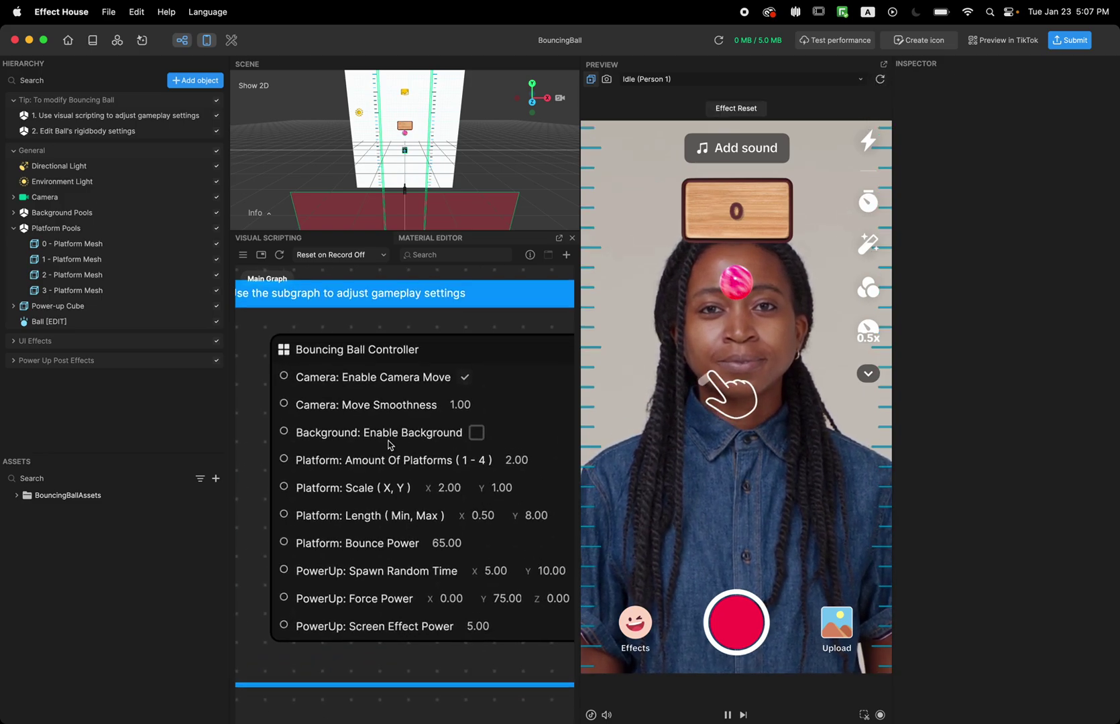
pyautogui.scroll(1, 389, 444)
pyautogui.scroll(1, 389, 444)
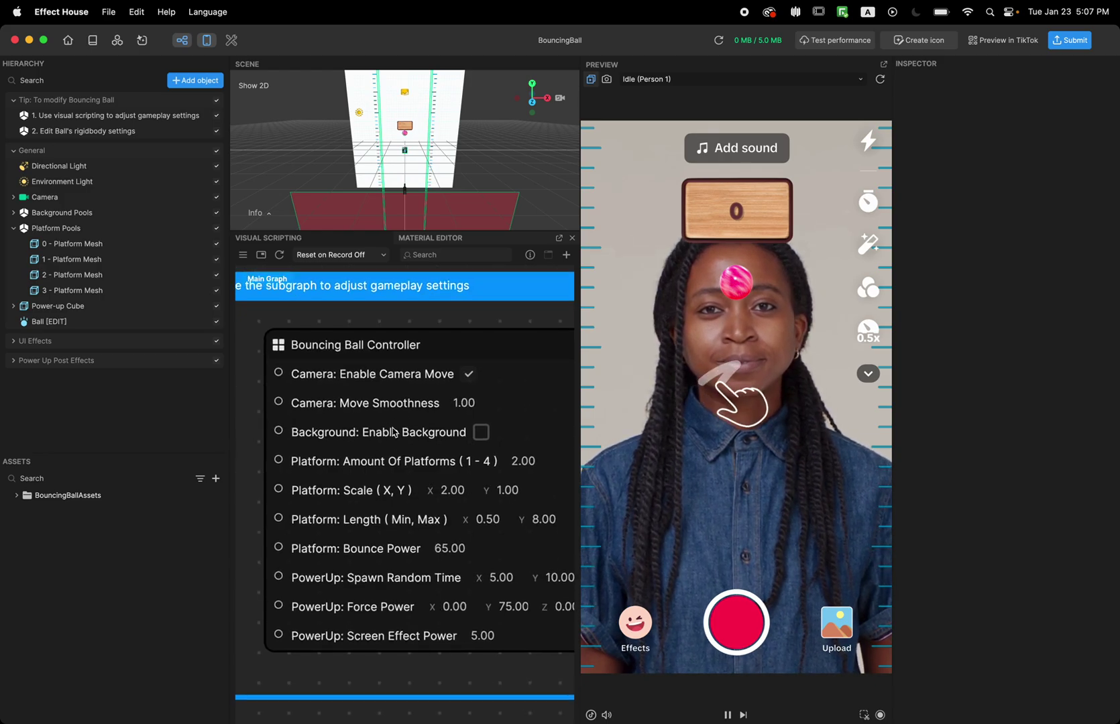
pyautogui.click(481, 436)
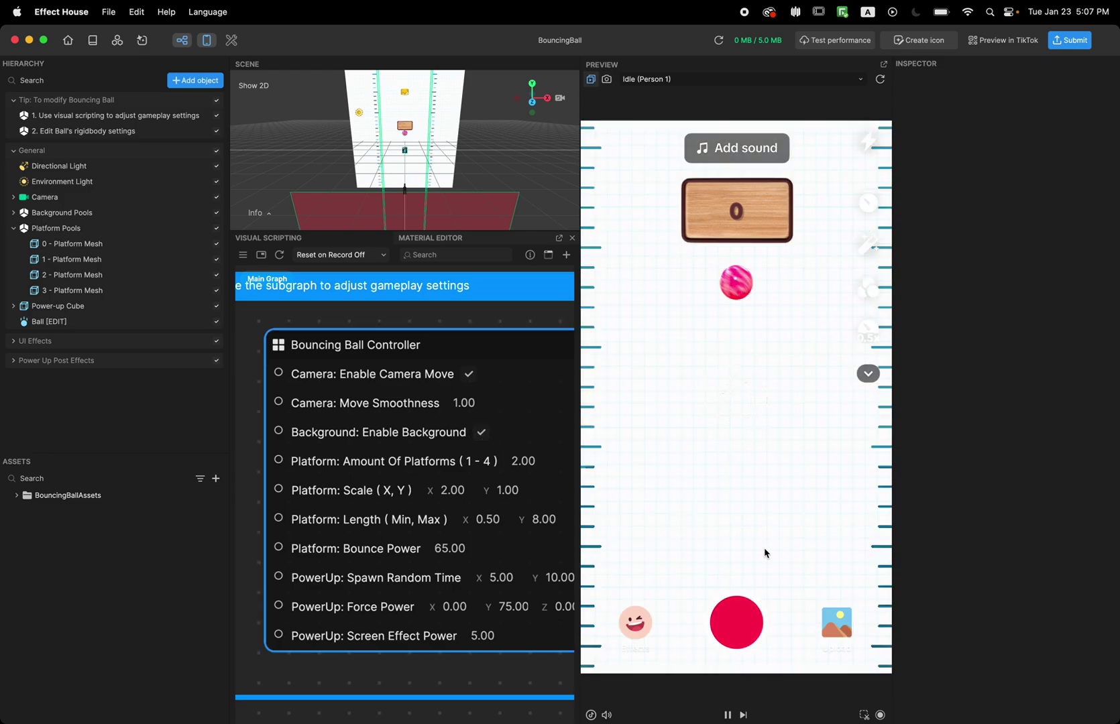
pyautogui.moveTo(680, 587); pyautogui.dragTo(803, 580)
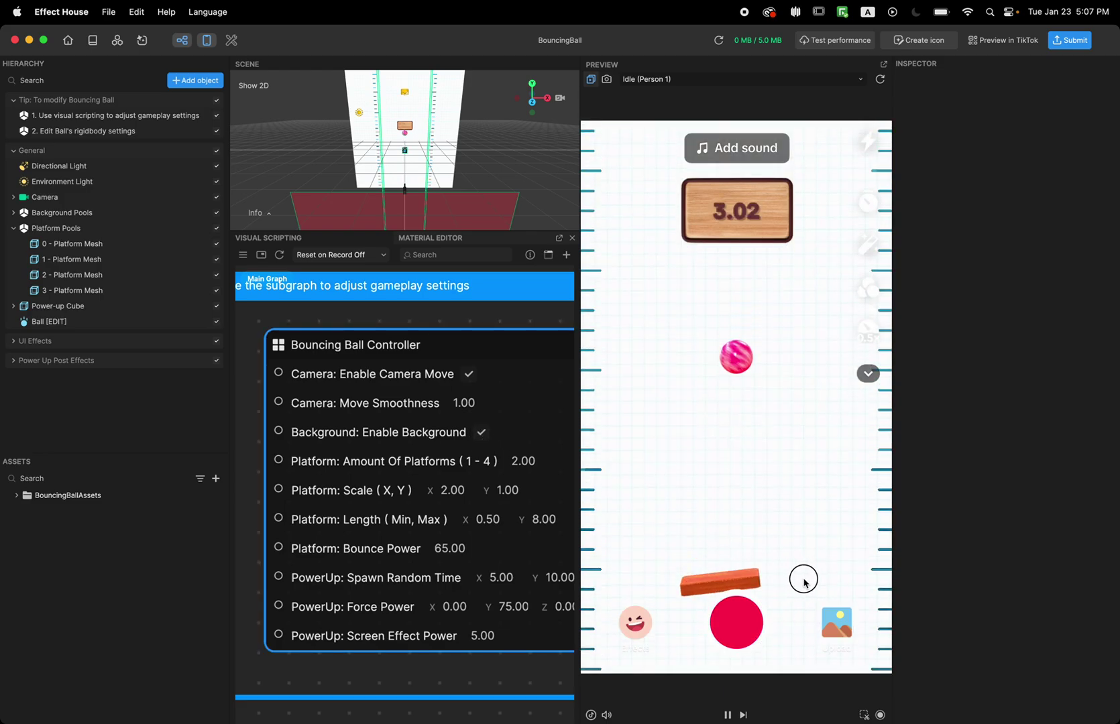
pyautogui.moveTo(607, 509); pyautogui.dragTo(691, 520)
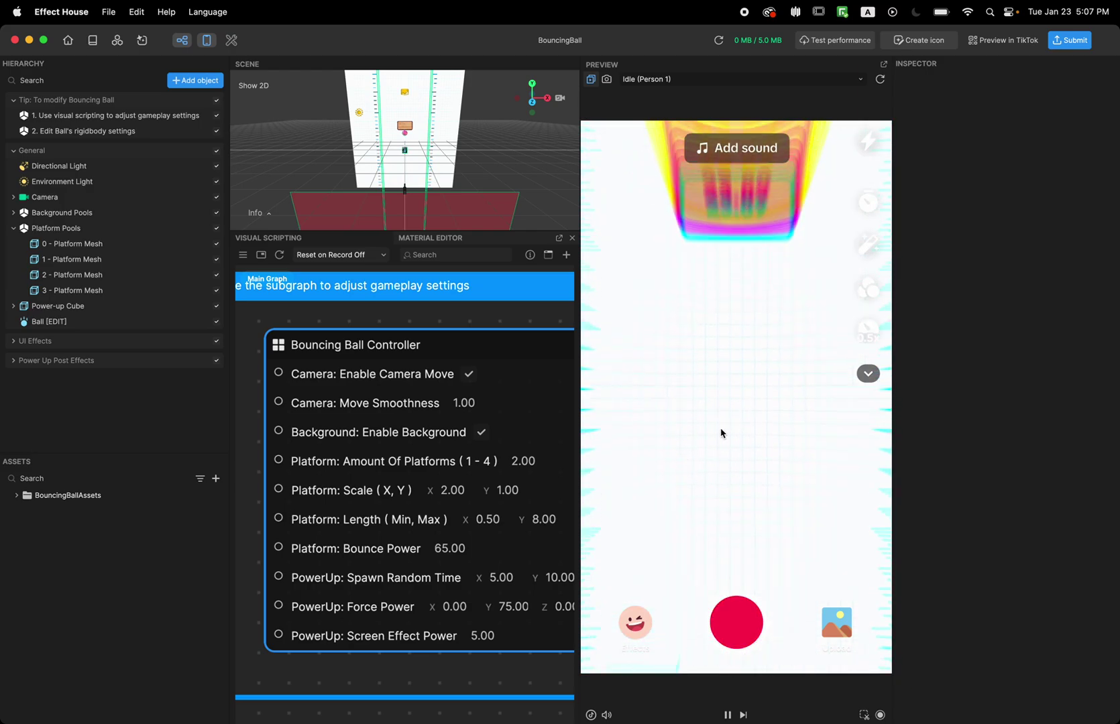
# - Play-test one more platform, and open BackgroundGrid_Mat from the BouncingBallAssets materials to try changing its albedo color
pyautogui.moveTo(628, 509); pyautogui.dragTo(708, 517)
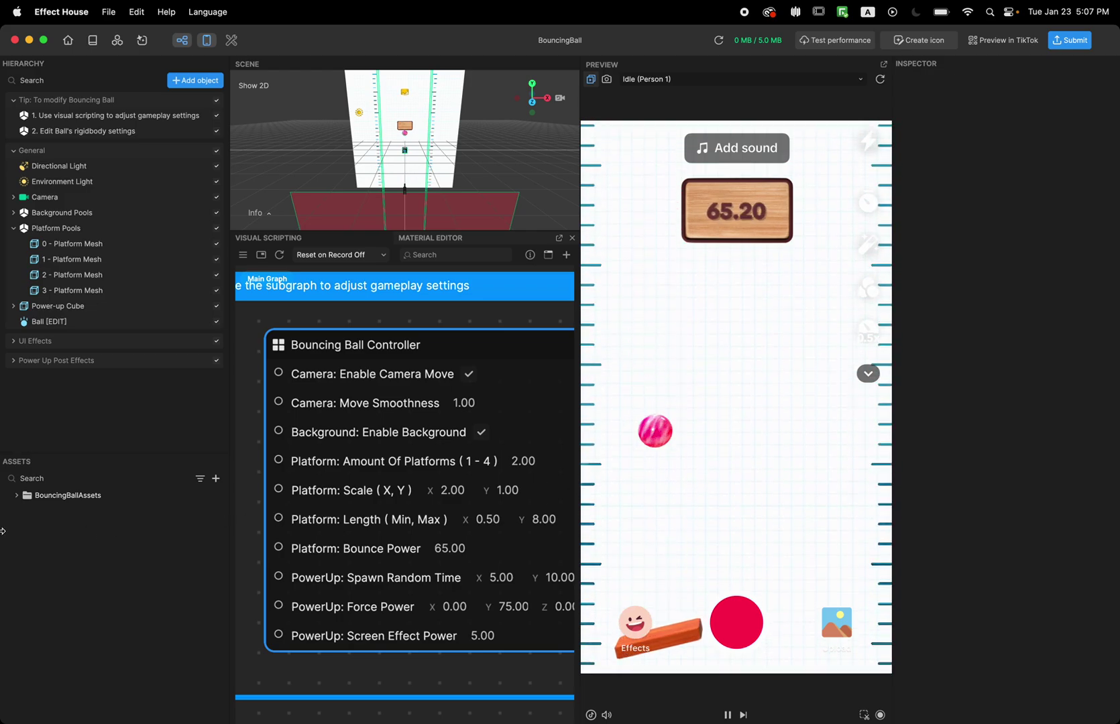
pyautogui.click(17, 497)
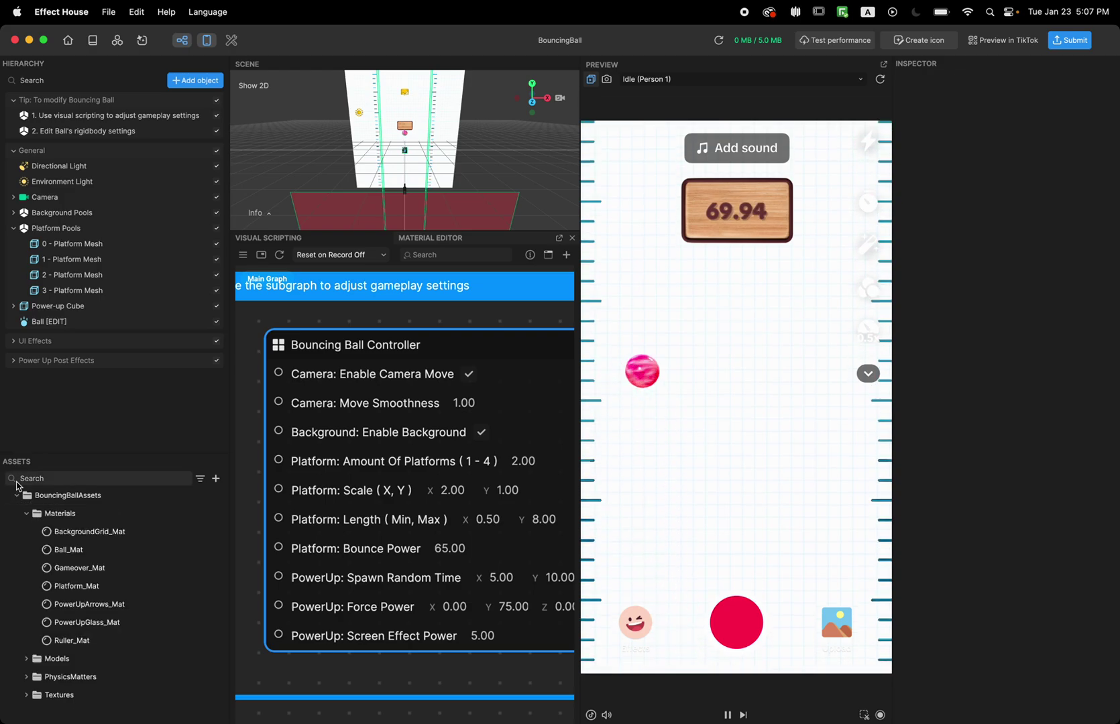
pyautogui.click(58, 536)
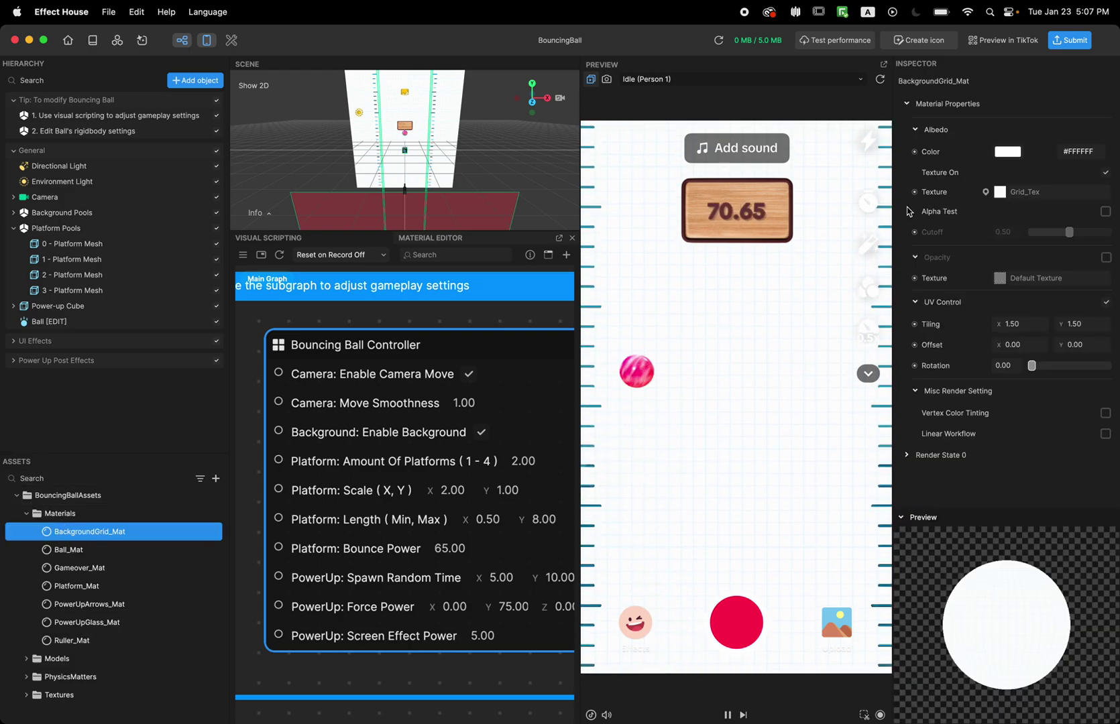
pyautogui.click(1008, 153)
pyautogui.moveTo(859, 87)
pyautogui.mouseDown()
pyautogui.moveTo(835, 135)
pyautogui.moveTo(870, 150)
pyautogui.moveTo(1032, 59)
pyautogui.moveTo(814, 7)
pyautogui.mouseUp()
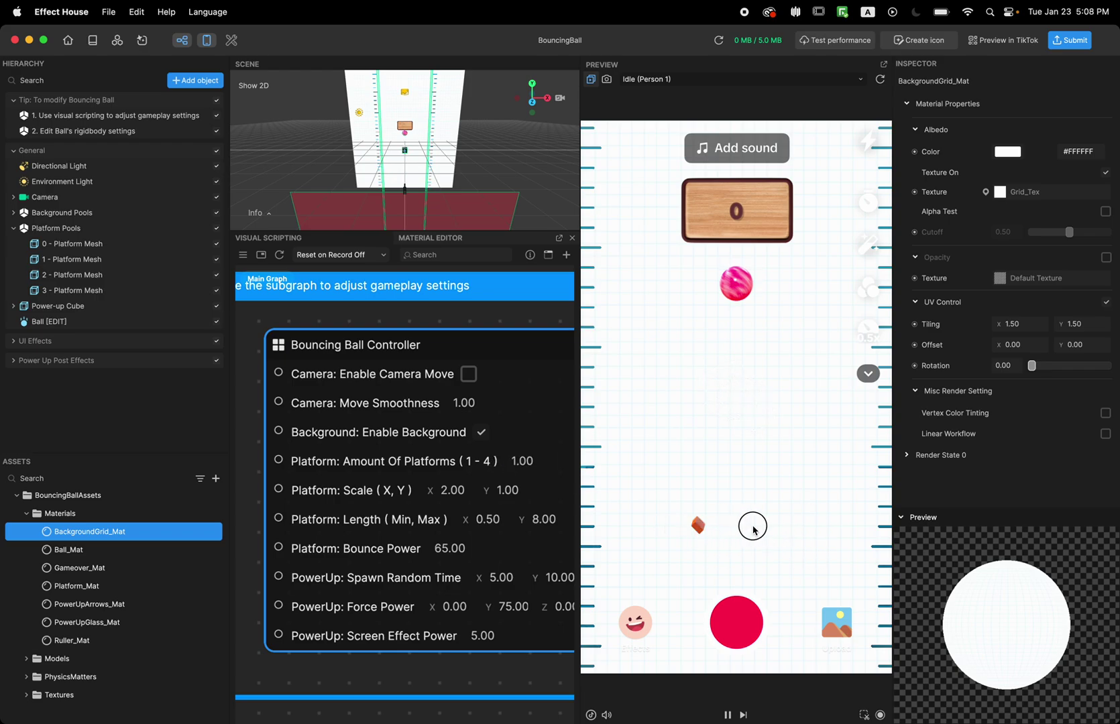
# - Test a single platform in the preview, set Amount Of Platforms to 4 and draw several platforms to test it
pyautogui.click(732, 467)
pyautogui.click(522, 461)
pyautogui.write('4')
pyautogui.click(672, 467)
pyautogui.moveTo(658, 528); pyautogui.dragTo(741, 539)
pyautogui.moveTo(827, 462); pyautogui.dragTo(817, 477)
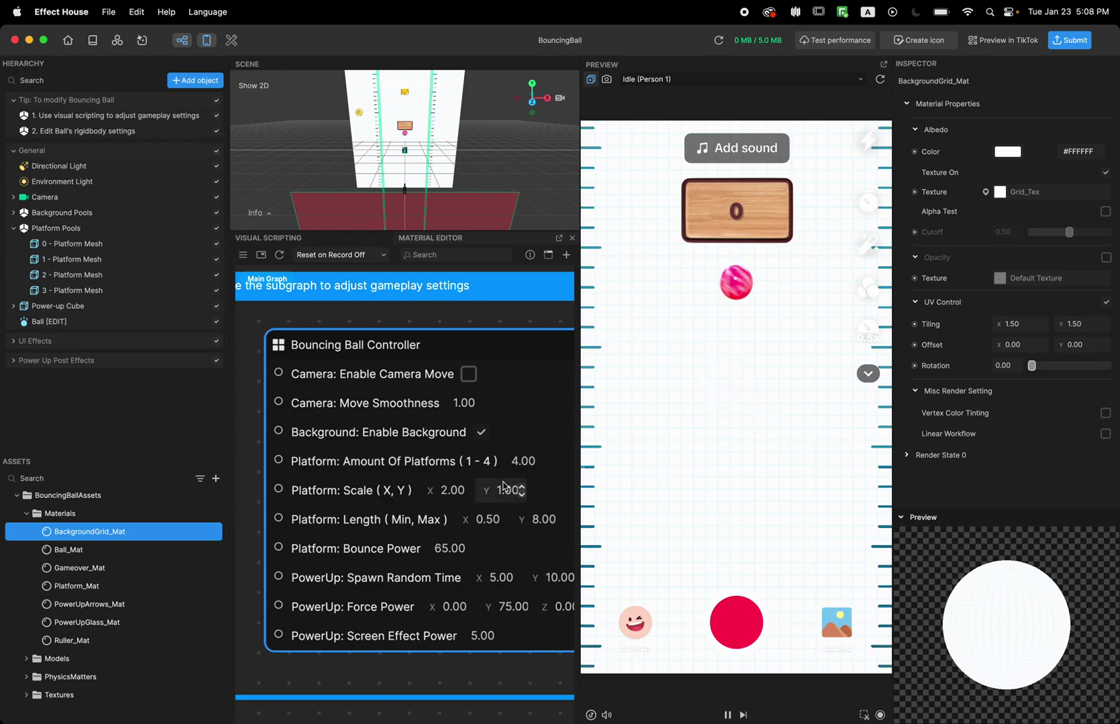
# - Set Amount Of Platforms to 1 and Platform Scale to X 5 and Y 4, drawing platforms in the preview to test the size
pyautogui.click(545, 466)
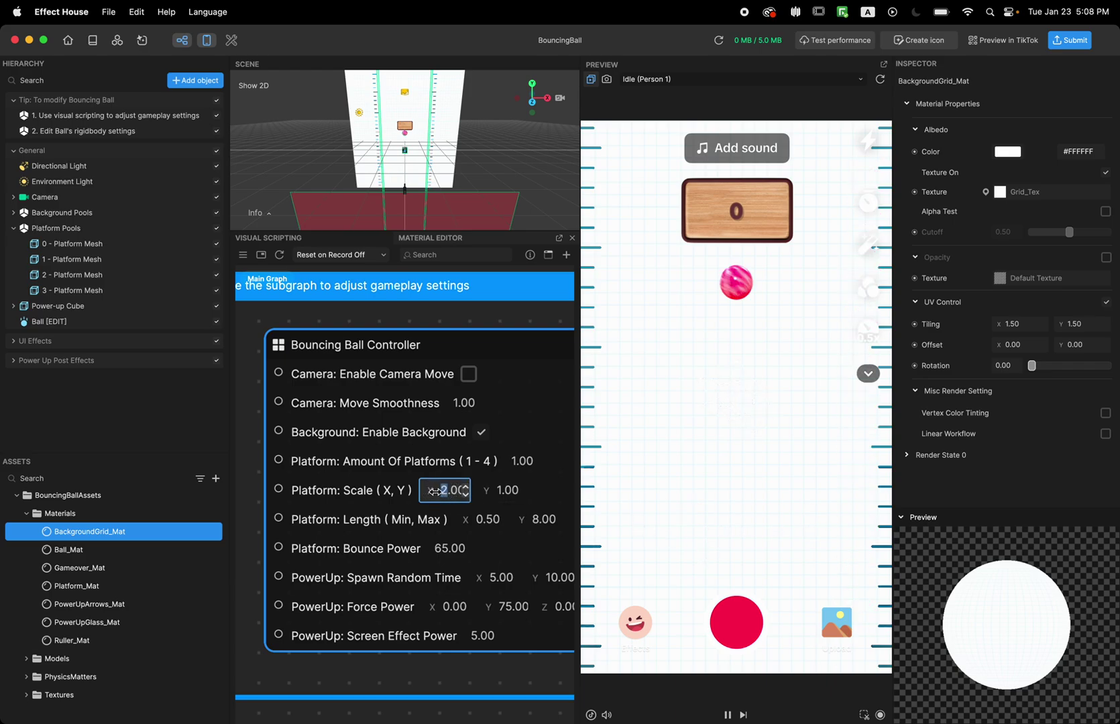
pyautogui.click(662, 530)
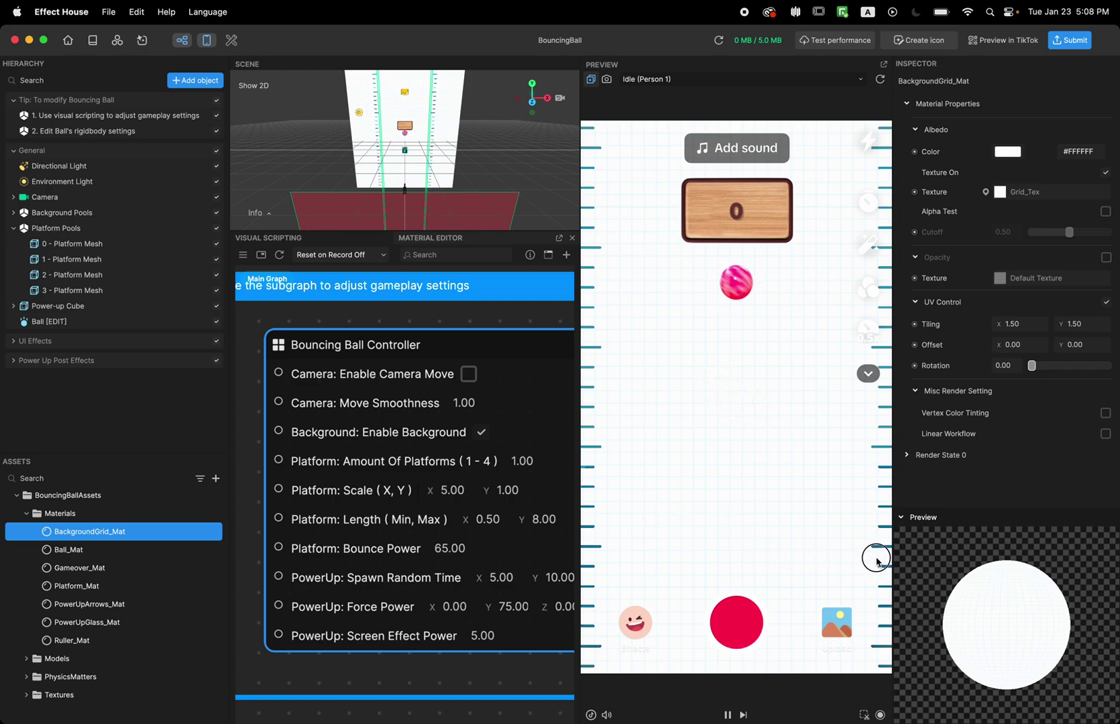
pyautogui.click(650, 545)
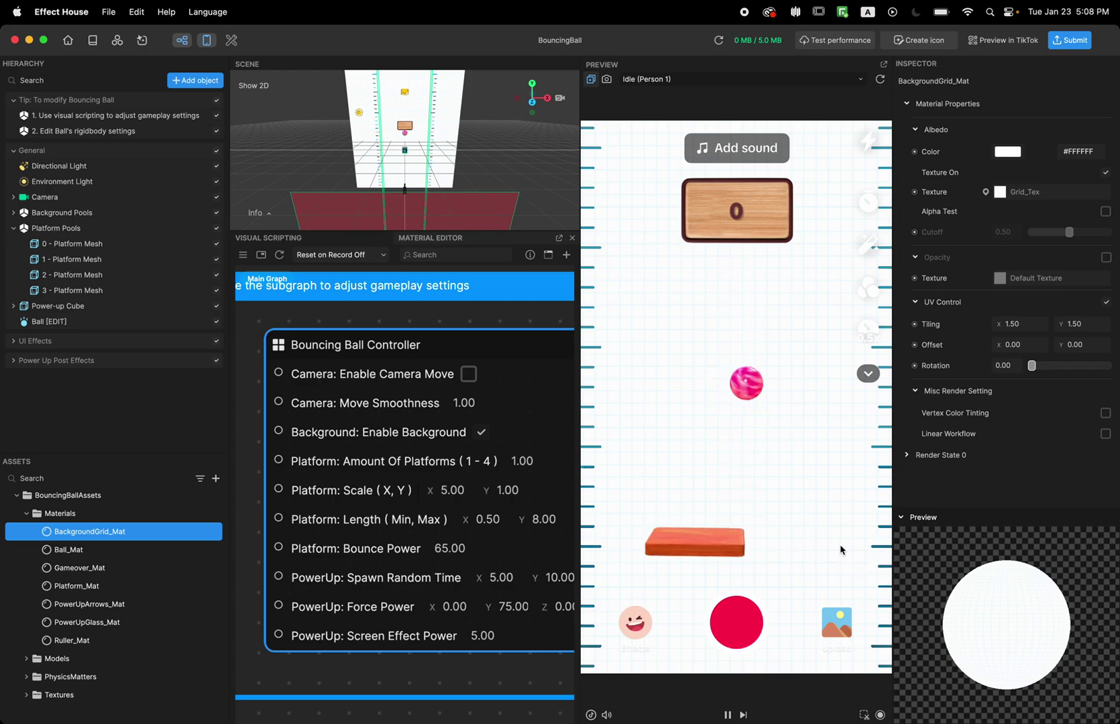
pyautogui.click(676, 492)
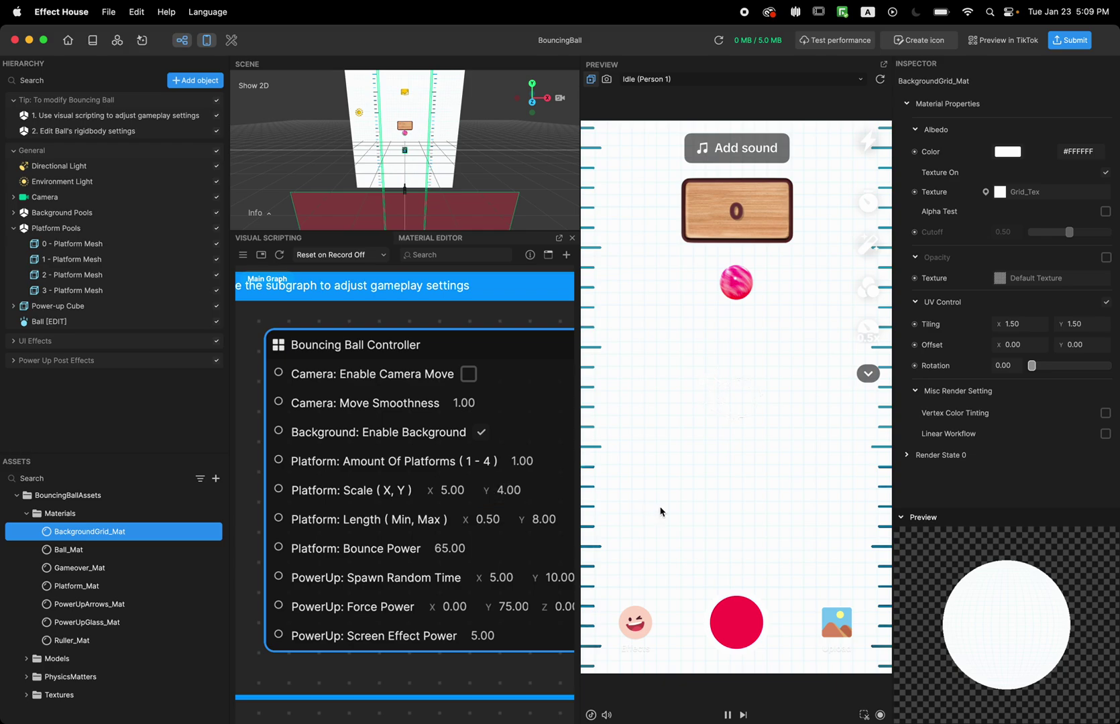
pyautogui.click(728, 523)
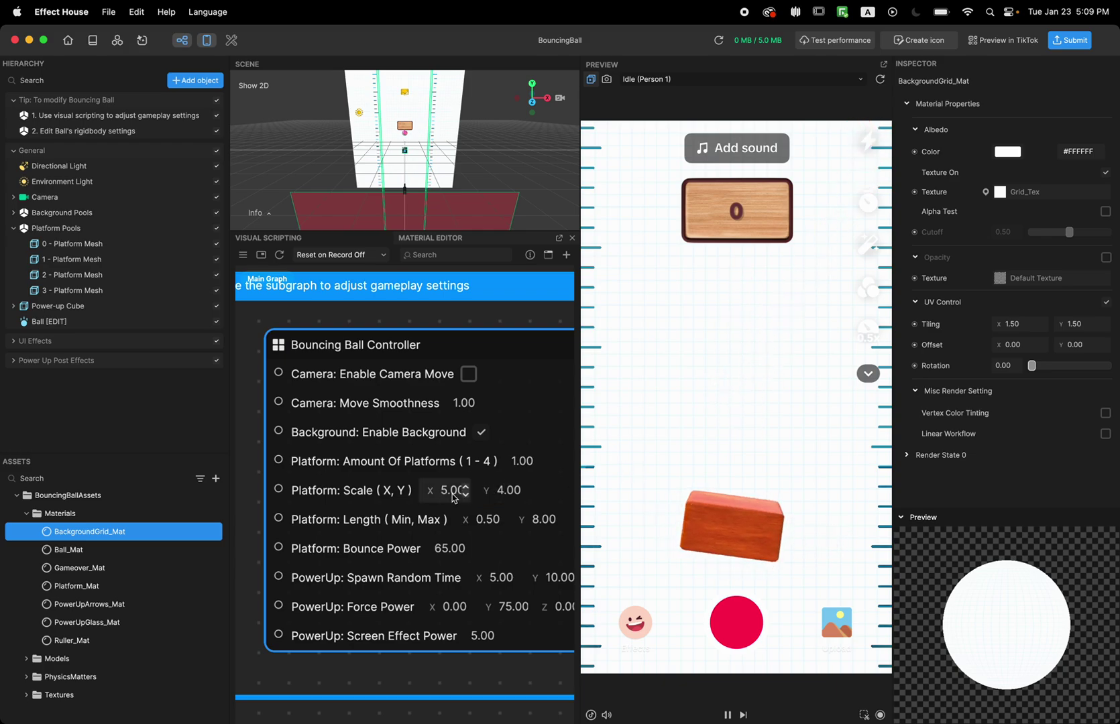
# - Set Platform Scale to X 2 and Y 1 in the Bouncing Ball Controller
pyautogui.moveTo(505, 490); pyautogui.dragTo(488, 504)
pyautogui.write('1')
pyautogui.click(709, 417)
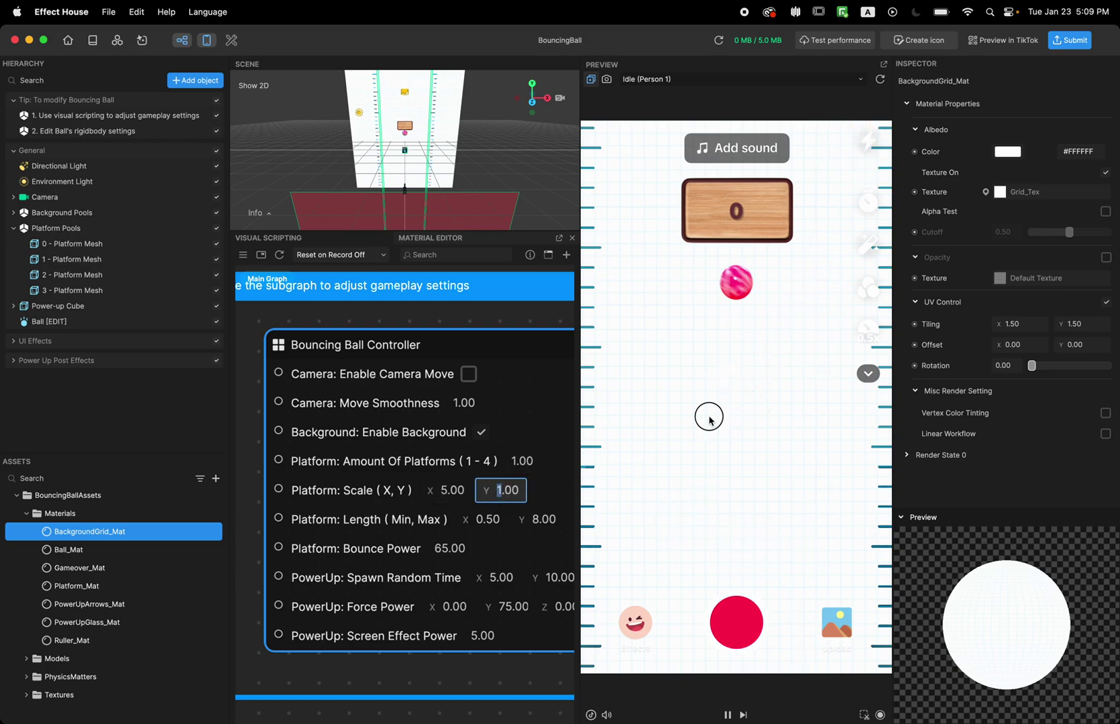
pyautogui.scroll(1, 401, 538)
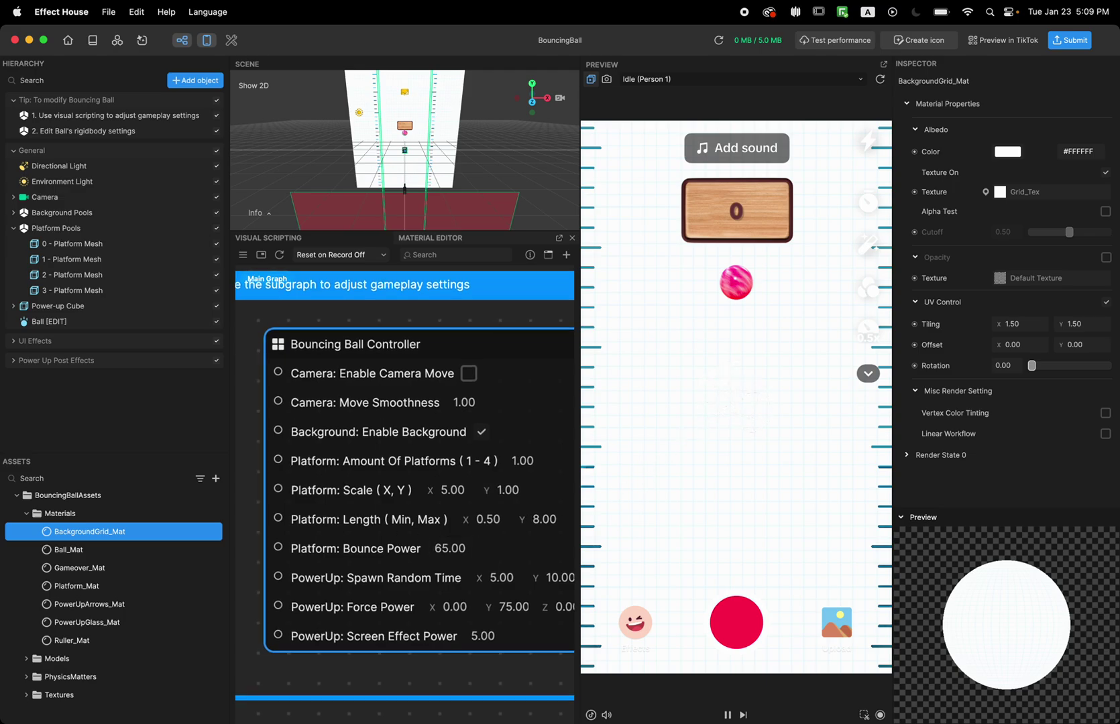
pyautogui.click(450, 534)
pyautogui.click(255, 471)
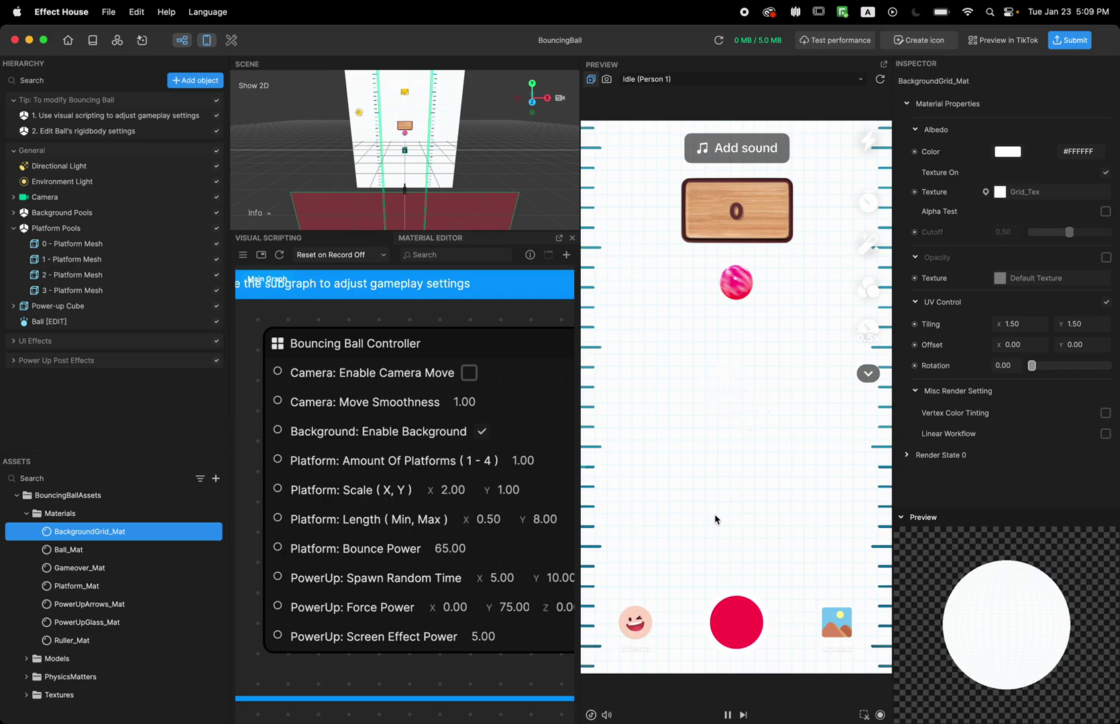
# - Draw very short platforms in the preview, set the minimum Platform Length to 3 and test short strokes against it
pyautogui.click(769, 510)
pyautogui.moveTo(755, 512); pyautogui.dragTo(765, 511)
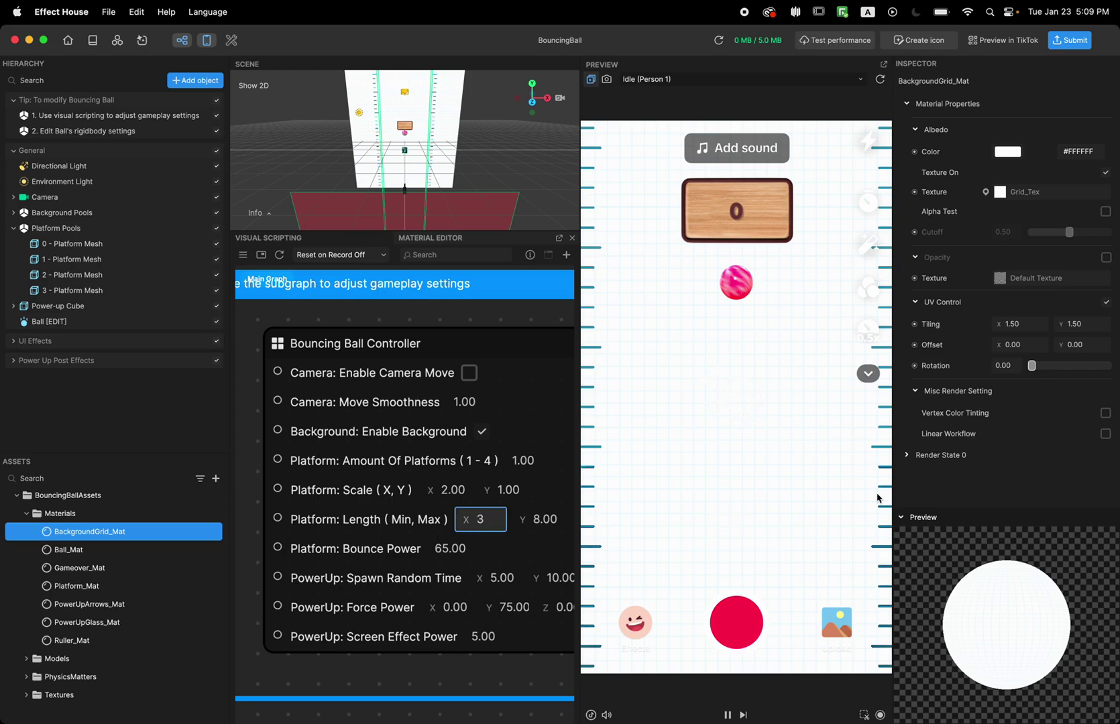
pyautogui.press('Return')
pyautogui.moveTo(733, 516); pyautogui.dragTo(745, 515)
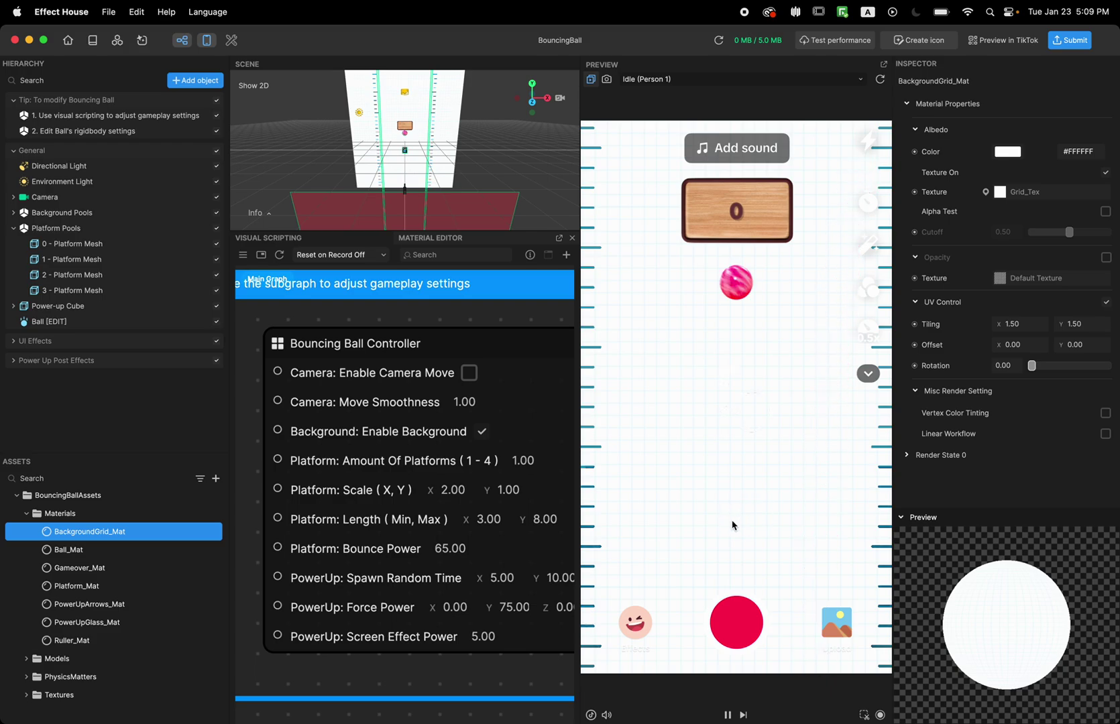
pyautogui.click(678, 525)
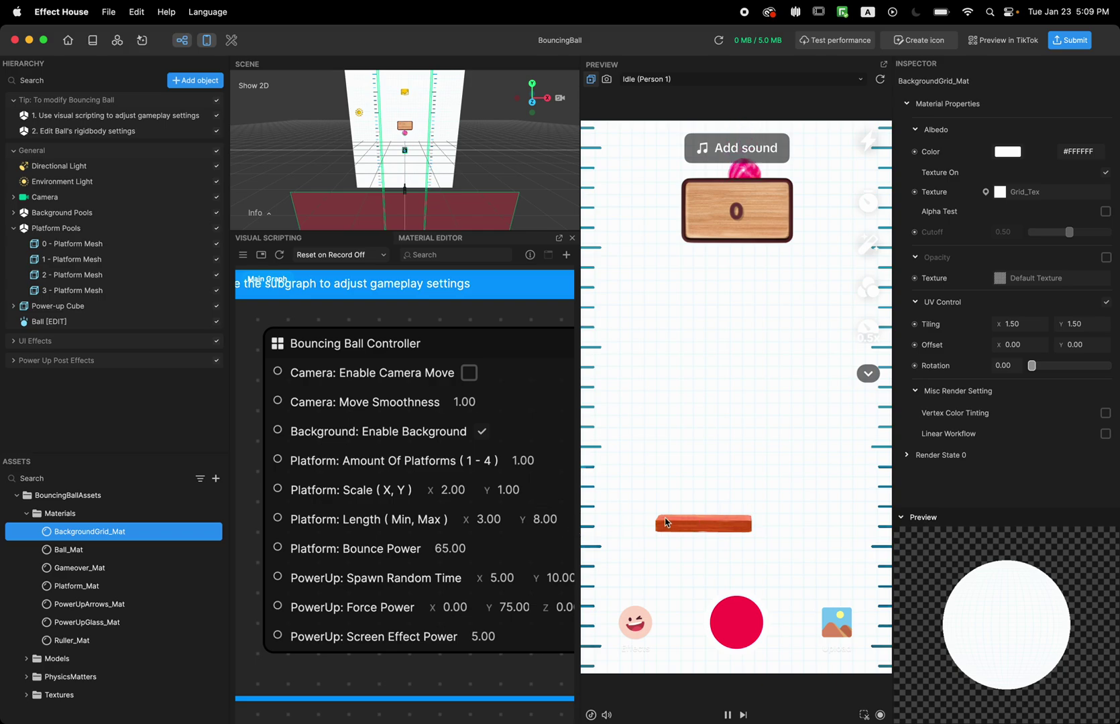
# - Test a maximum Platform Length of 20 in the preview, and set the length range to minimum 1 and maximum 8
pyautogui.click(528, 527)
pyautogui.write('1')
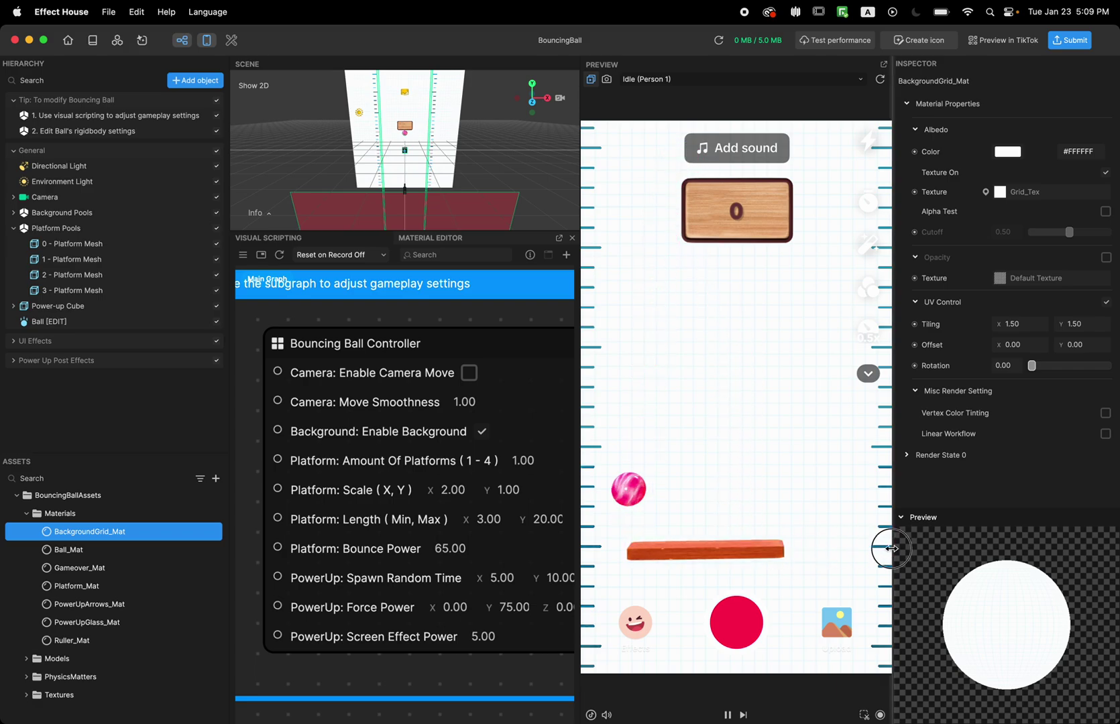
pyautogui.moveTo(658, 530)
pyautogui.mouseDown()
pyautogui.moveTo(803, 538)
pyautogui.moveTo(818, 580)
pyautogui.moveTo(616, 501)
pyautogui.mouseUp()
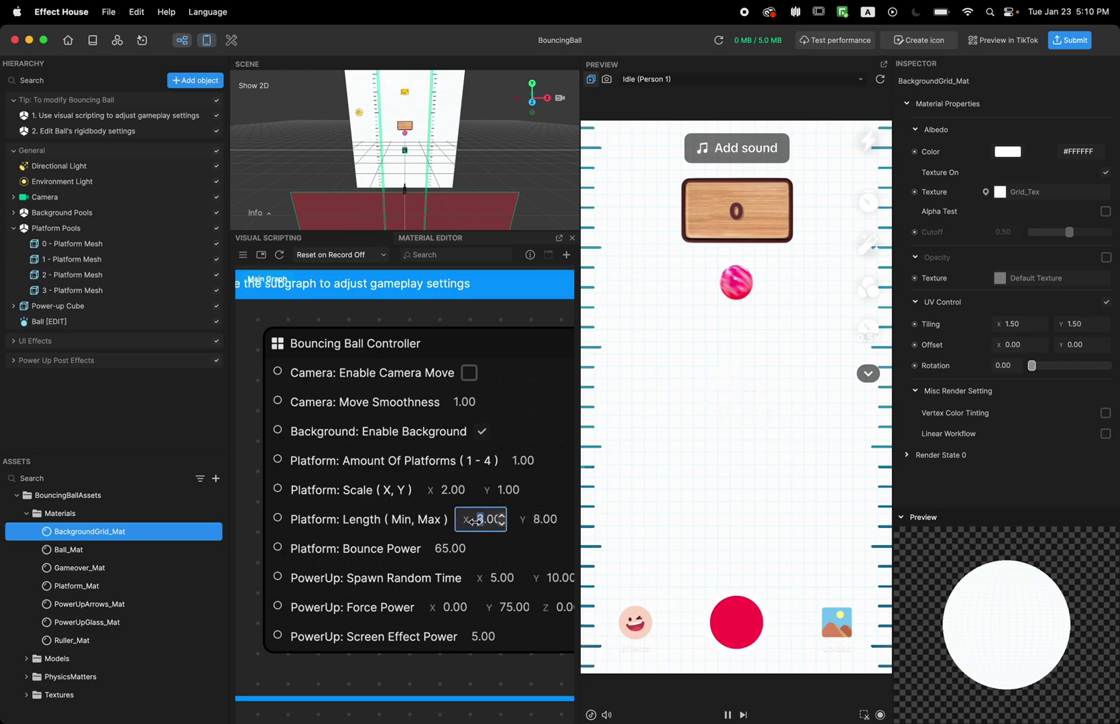
pyautogui.moveTo(687, 526)
pyautogui.mouseDown()
pyautogui.moveTo(718, 526)
pyautogui.moveTo(664, 516)
pyautogui.moveTo(736, 537)
pyautogui.mouseUp()
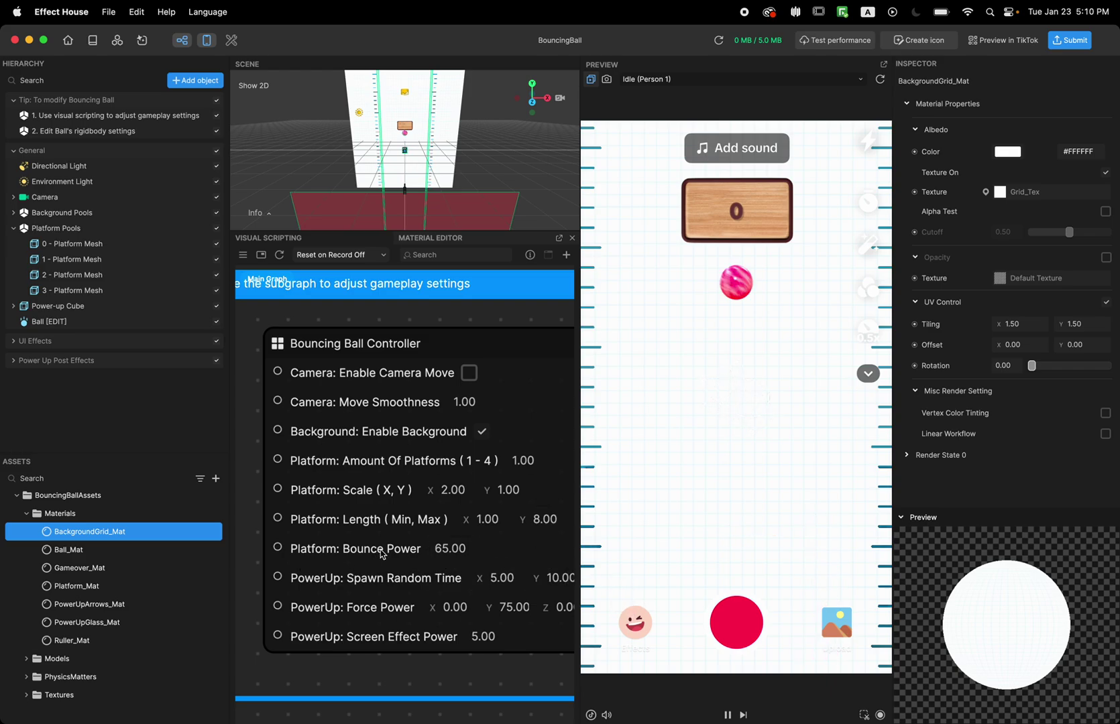
# - Test the ball's bounce on a platform with Platform Bounce Power at 0 and at 100
pyautogui.click(749, 505)
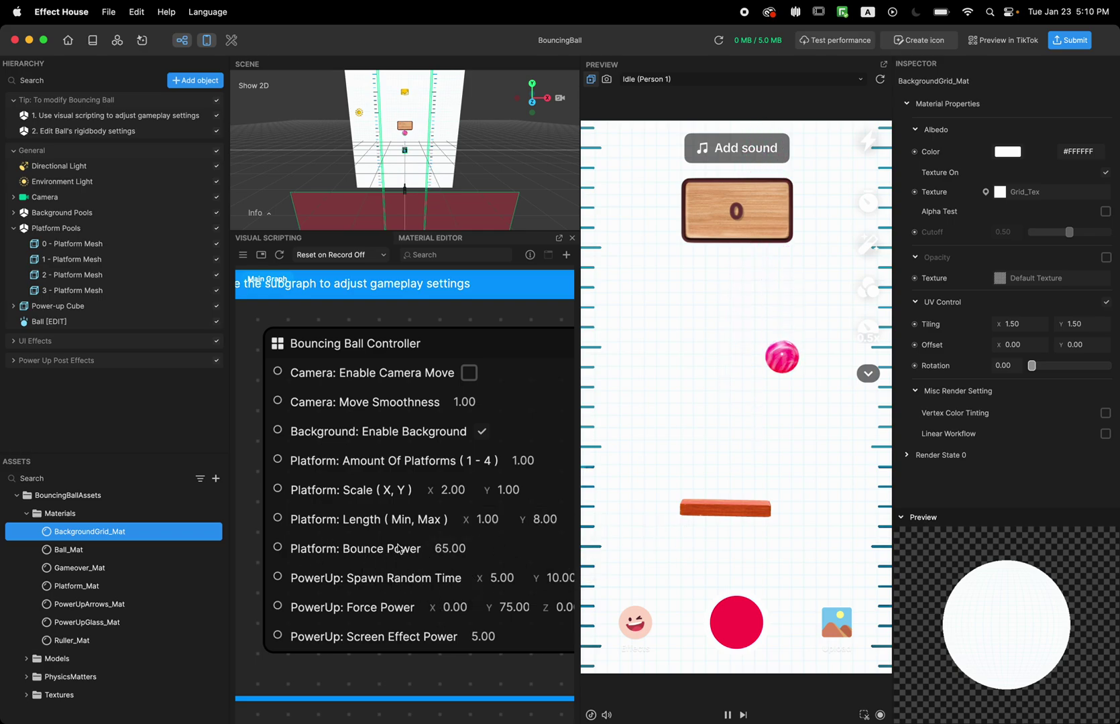
pyautogui.click(463, 551)
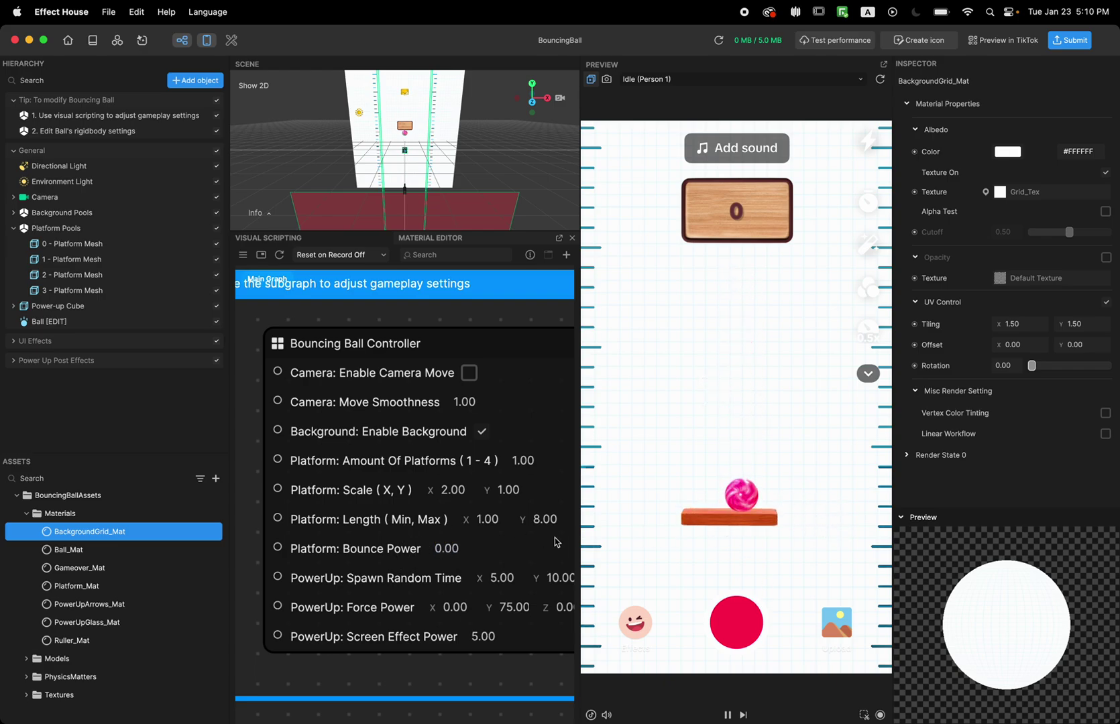
pyautogui.click(464, 551)
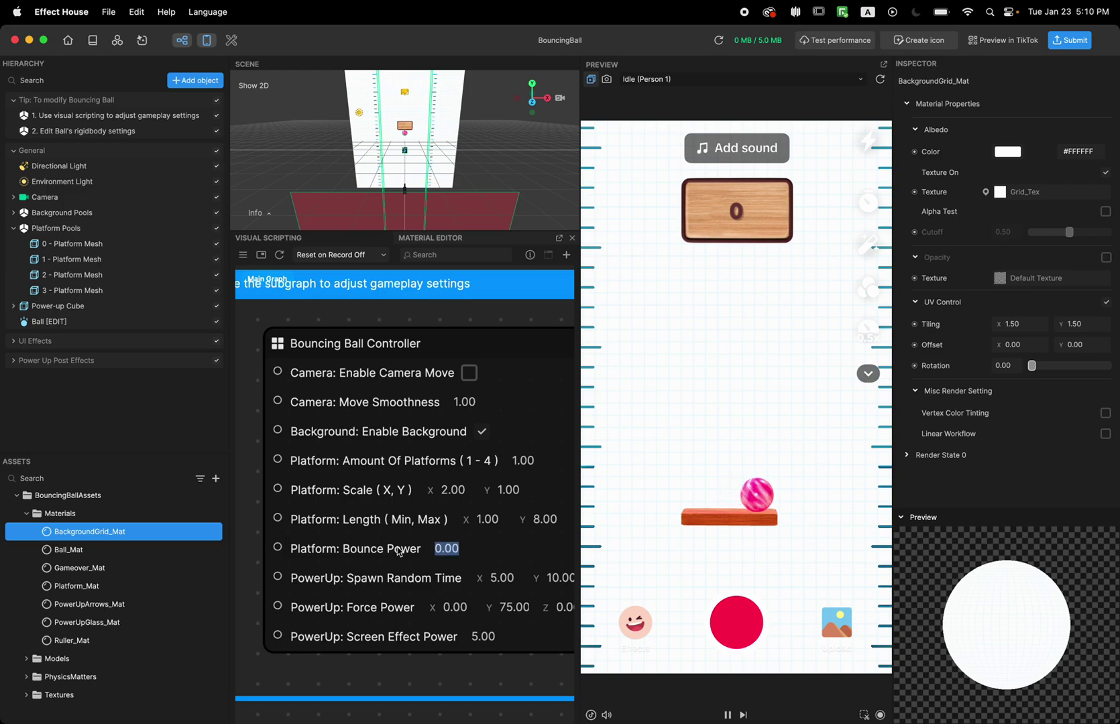
pyautogui.write('100')
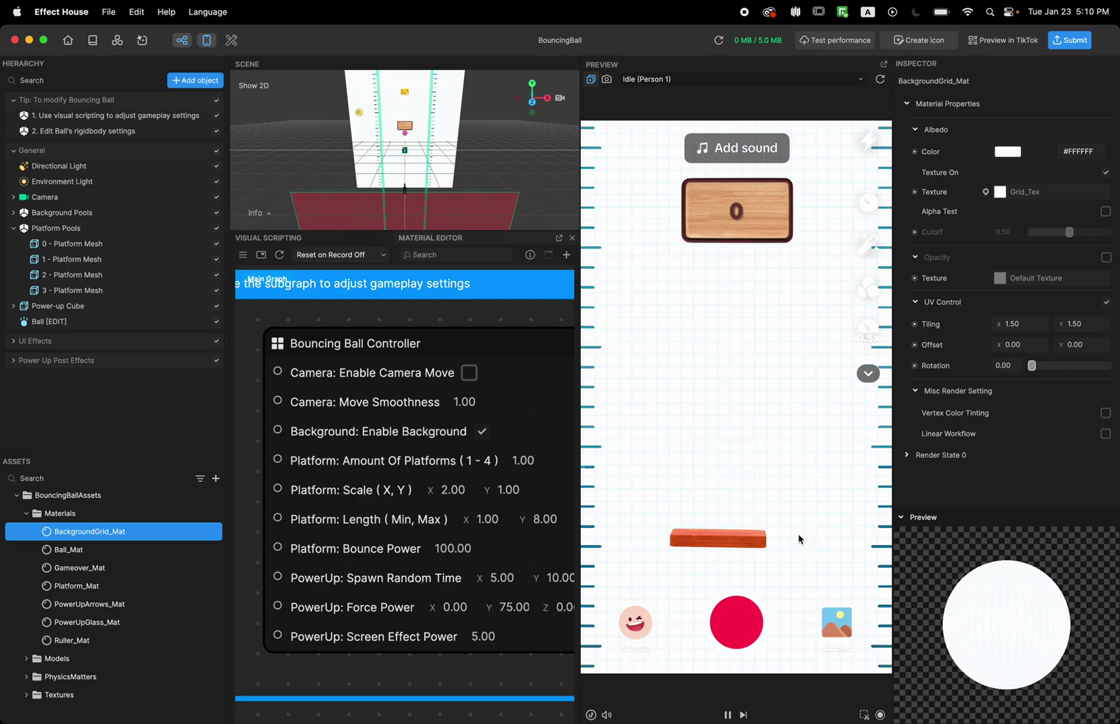
# - Turn on Enable Camera Move, play-test it with a platform, and start and stop a recording to reset the game
pyautogui.click(468, 373)
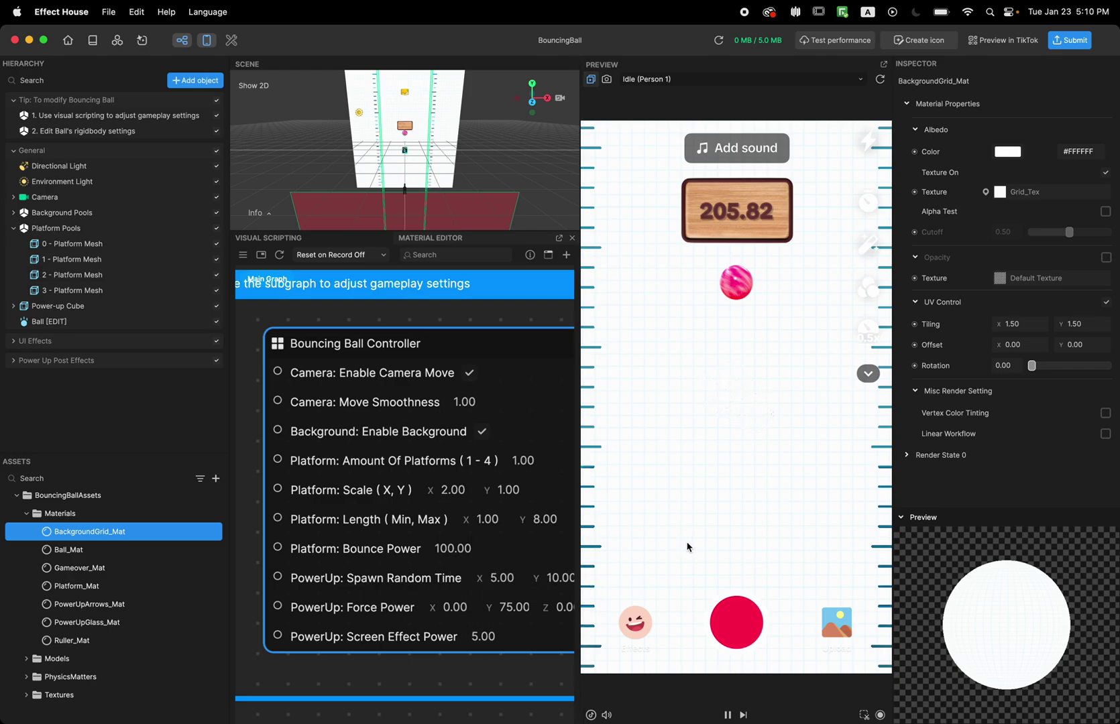
pyautogui.moveTo(684, 552); pyautogui.dragTo(790, 565)
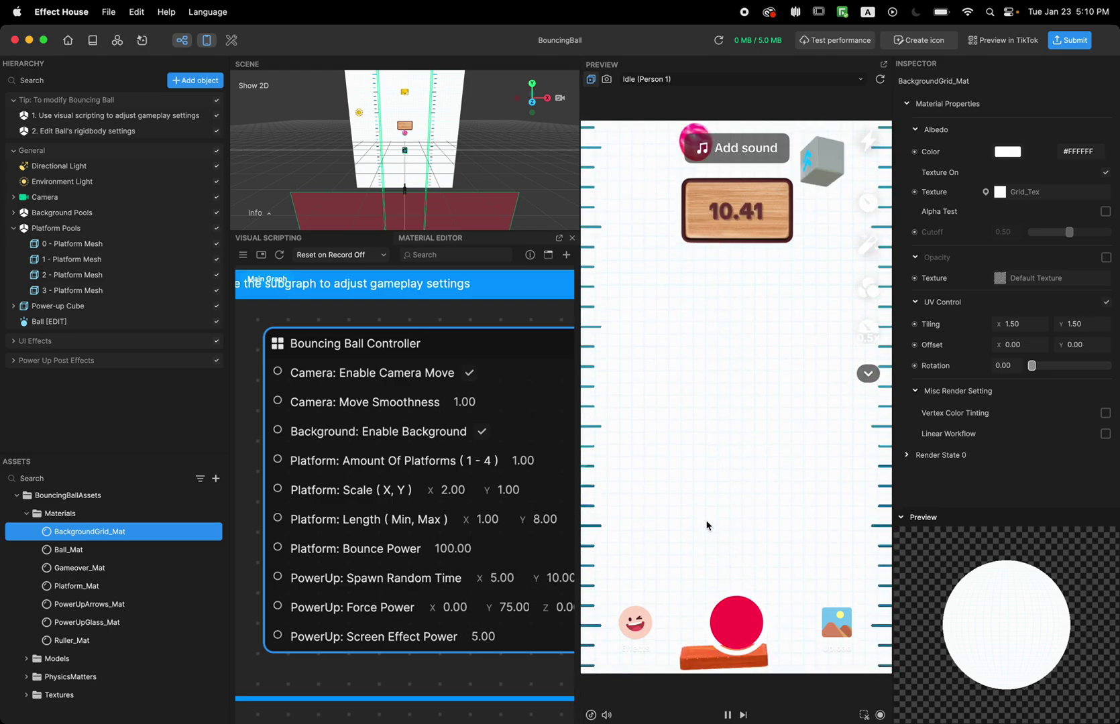
pyautogui.click(756, 617)
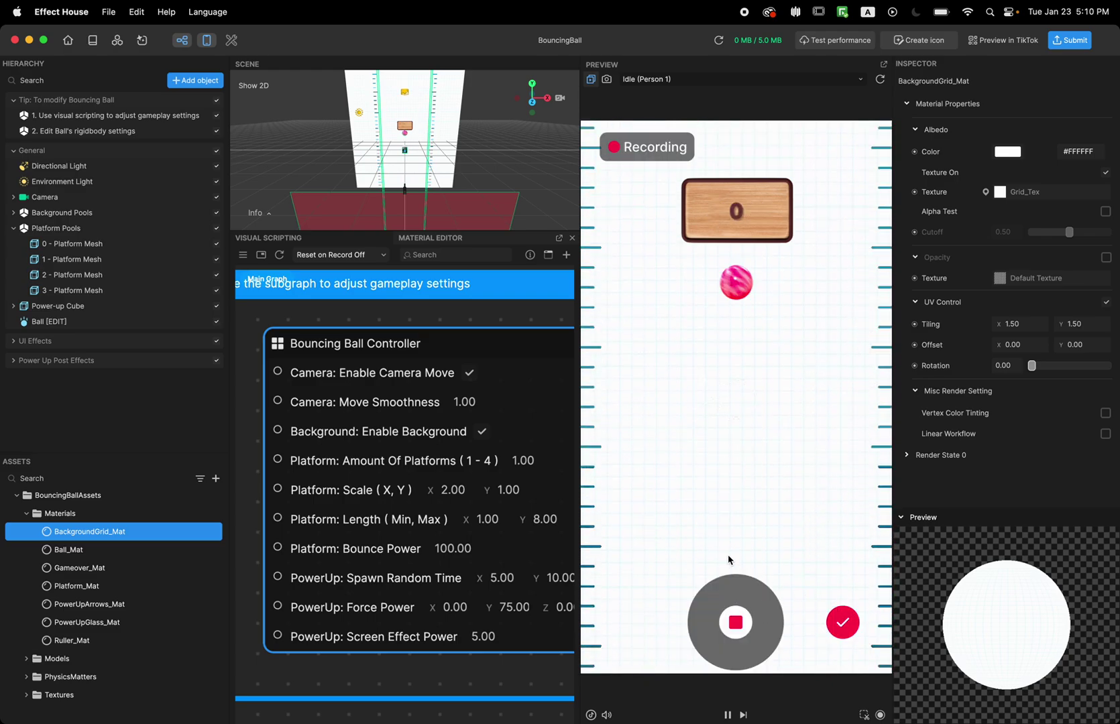
pyautogui.click(746, 618)
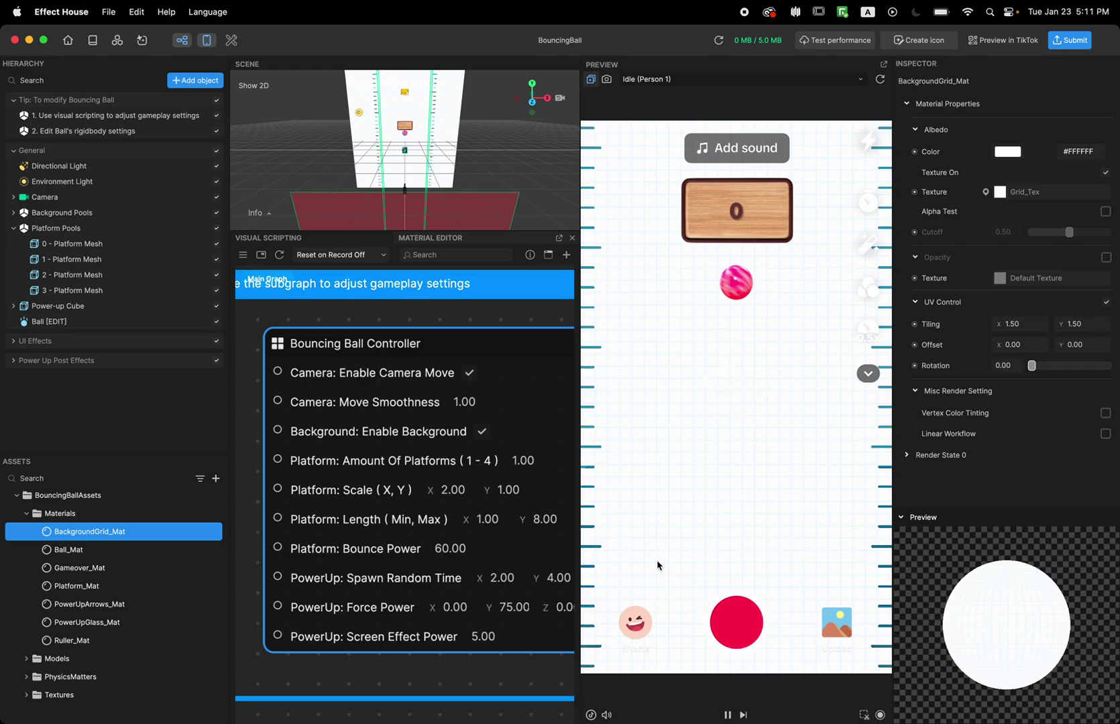
# - Play-test the power-up spawning by drawing a series of platforms that keep the ball bouncing upward
pyautogui.moveTo(677, 561); pyautogui.dragTo(812, 582)
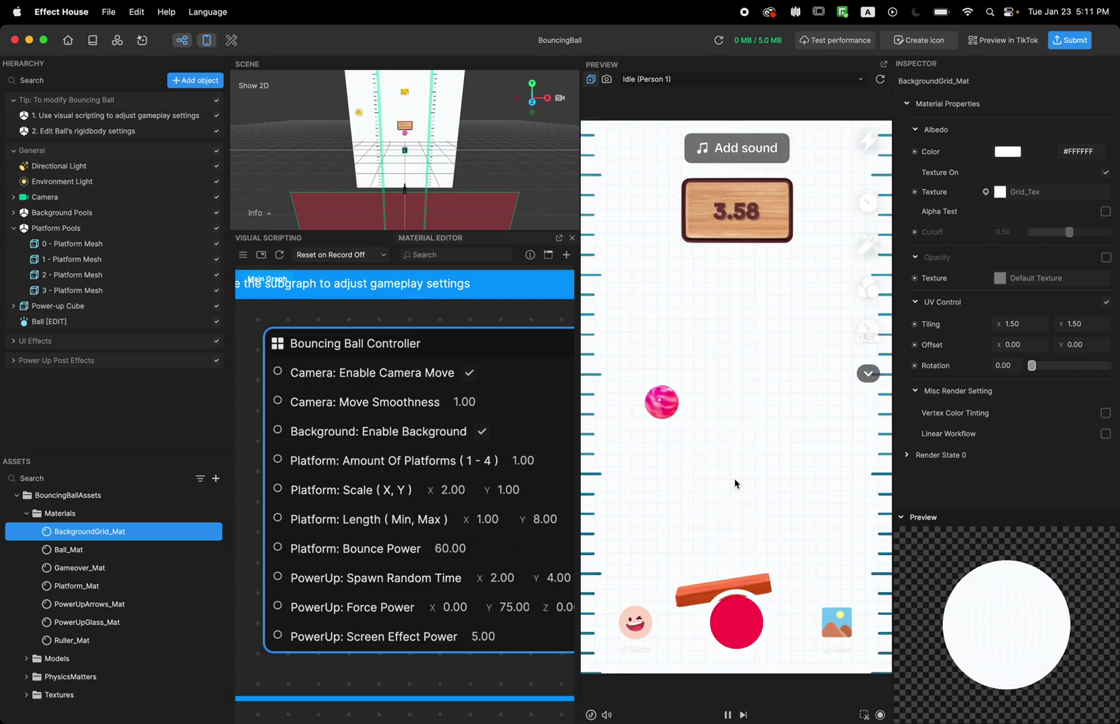
pyautogui.click(615, 492)
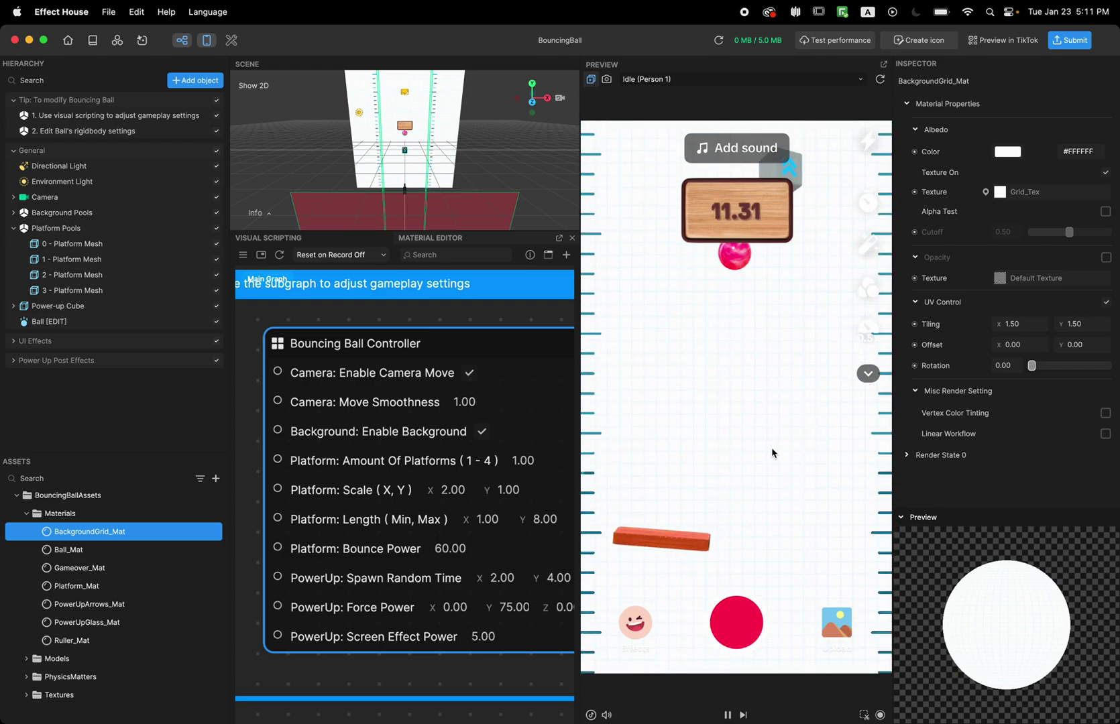
pyautogui.moveTo(782, 444); pyautogui.dragTo(885, 446)
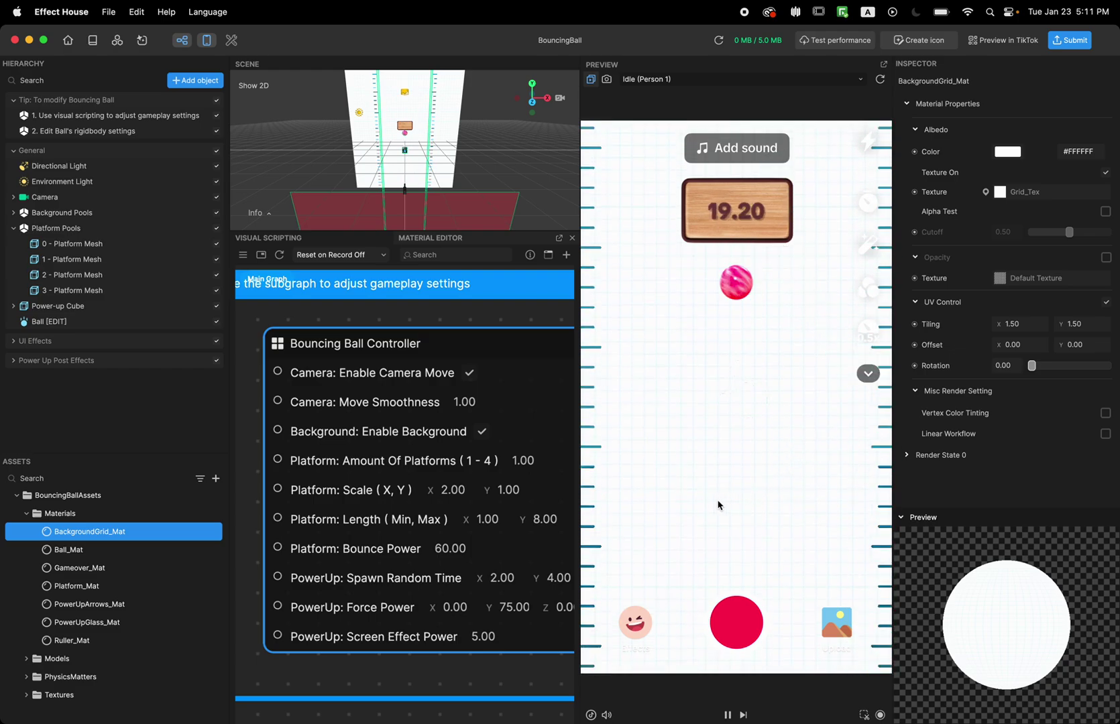
pyautogui.moveTo(708, 499)
pyautogui.mouseDown()
pyautogui.moveTo(780, 498)
pyautogui.moveTo(825, 535)
pyautogui.mouseUp()
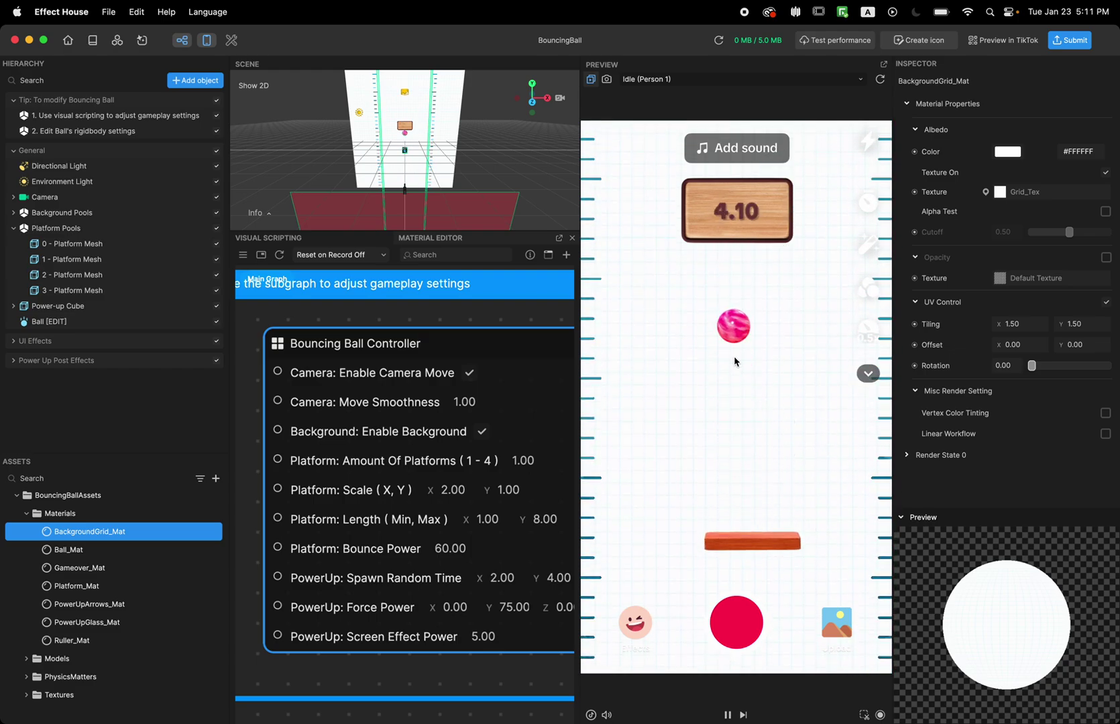
pyautogui.moveTo(731, 444)
pyautogui.mouseDown()
pyautogui.moveTo(765, 403)
pyautogui.moveTo(788, 408)
pyautogui.mouseUp()
pyautogui.moveTo(664, 477); pyautogui.dragTo(664, 491)
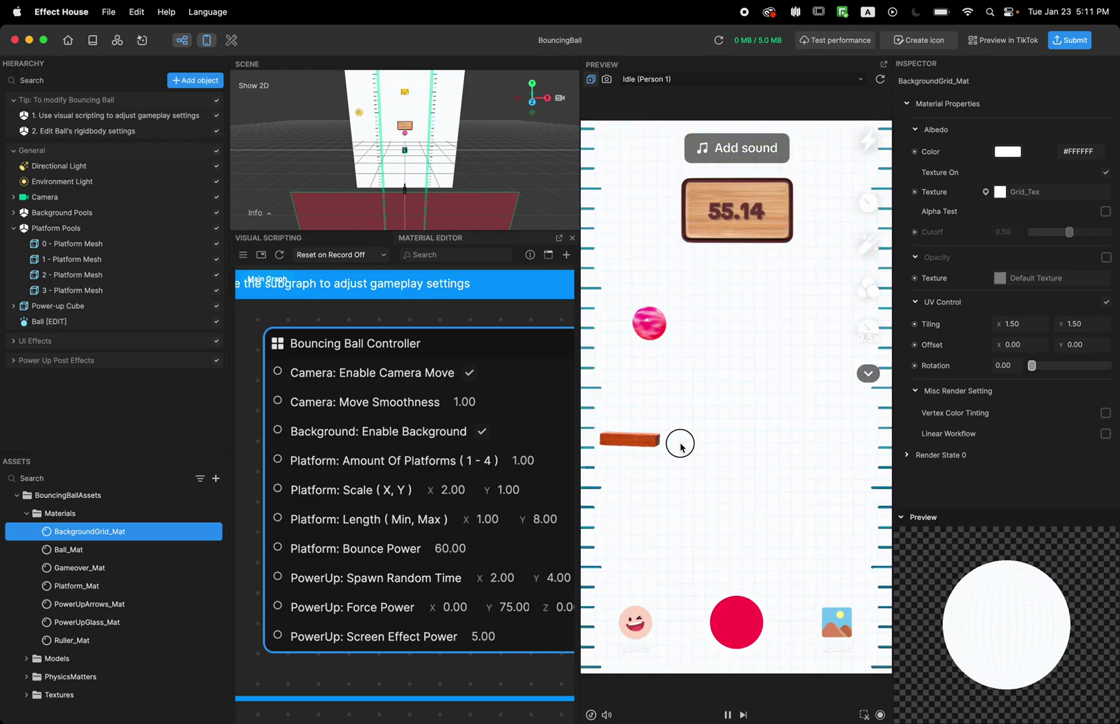
pyautogui.moveTo(767, 443); pyautogui.dragTo(905, 453)
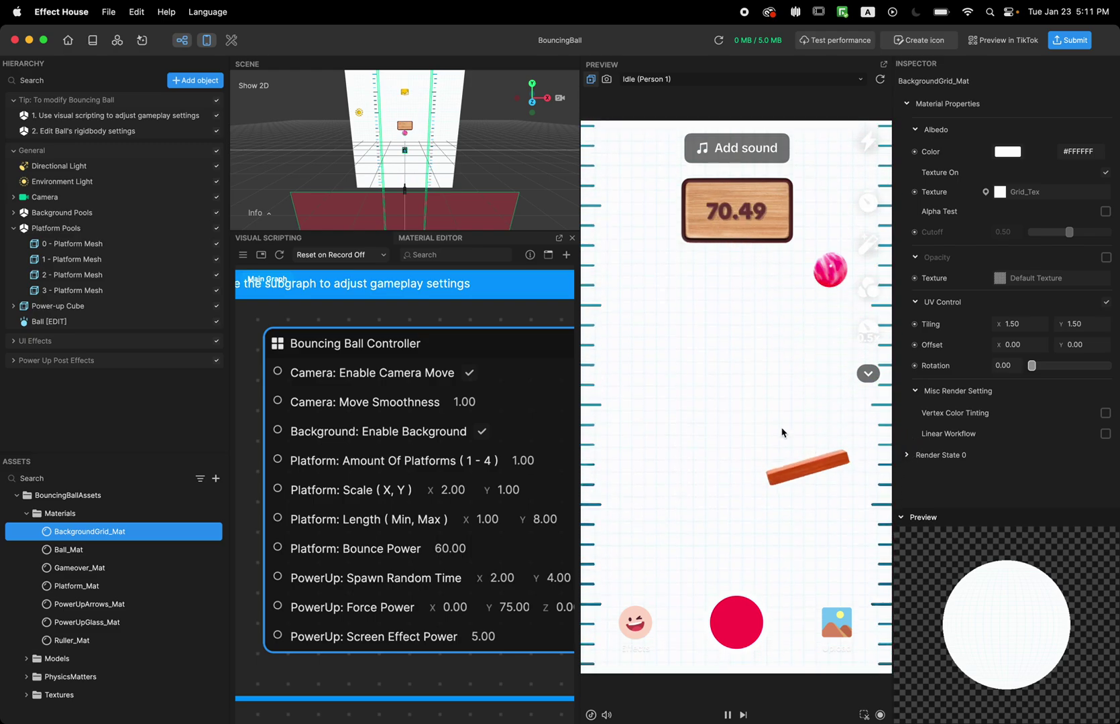
pyautogui.moveTo(741, 480); pyautogui.dragTo(809, 480)
pyautogui.moveTo(698, 450); pyautogui.dragTo(790, 455)
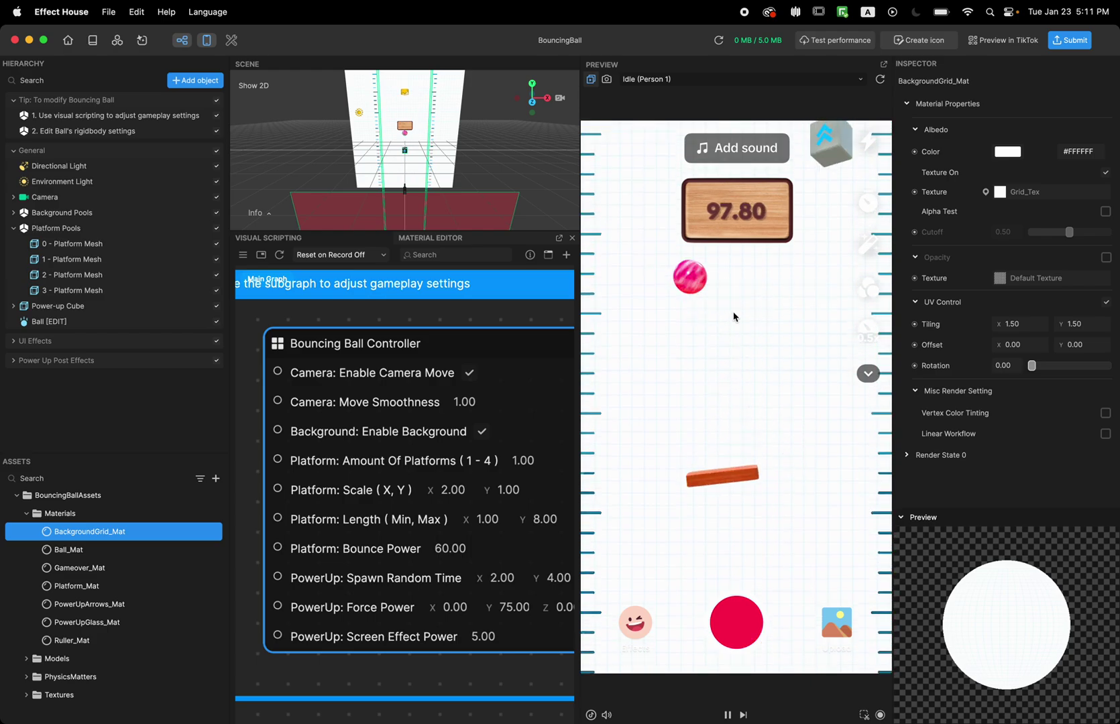
# - Play-test the game with drawn platforms, raising Platform Bounce Power to 75 and the Y value of PowerUp Force Power to 175
pyautogui.moveTo(597, 479); pyautogui.dragTo(672, 523)
pyautogui.moveTo(750, 495); pyautogui.dragTo(806, 494)
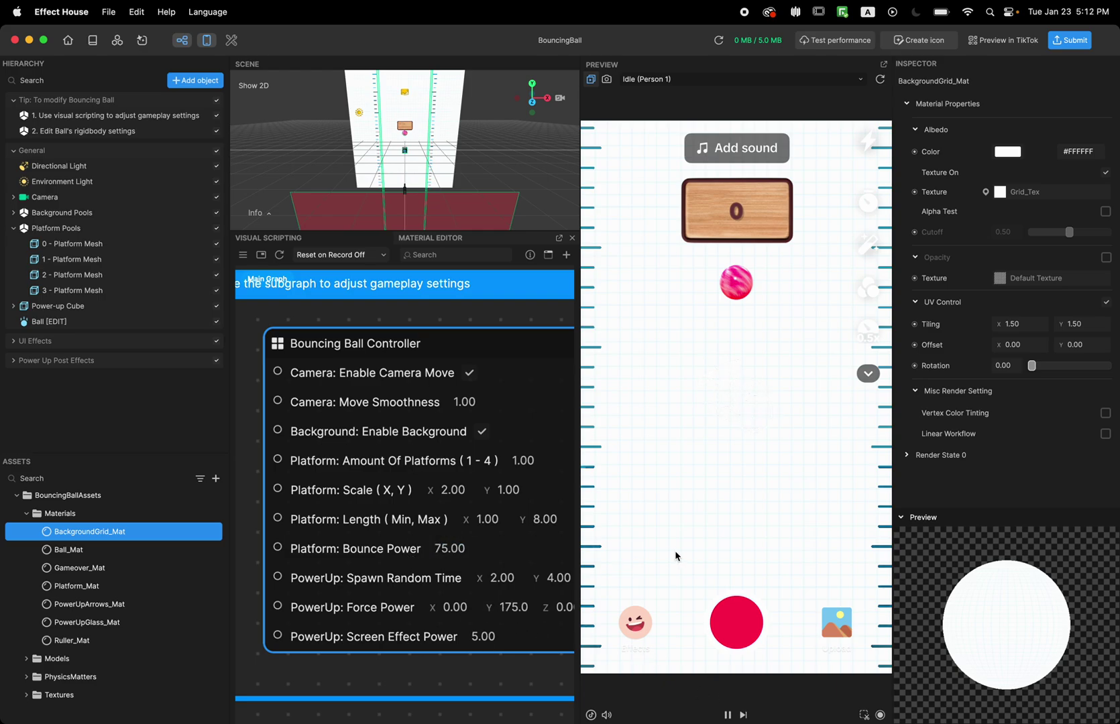
pyautogui.moveTo(658, 570); pyautogui.dragTo(850, 575)
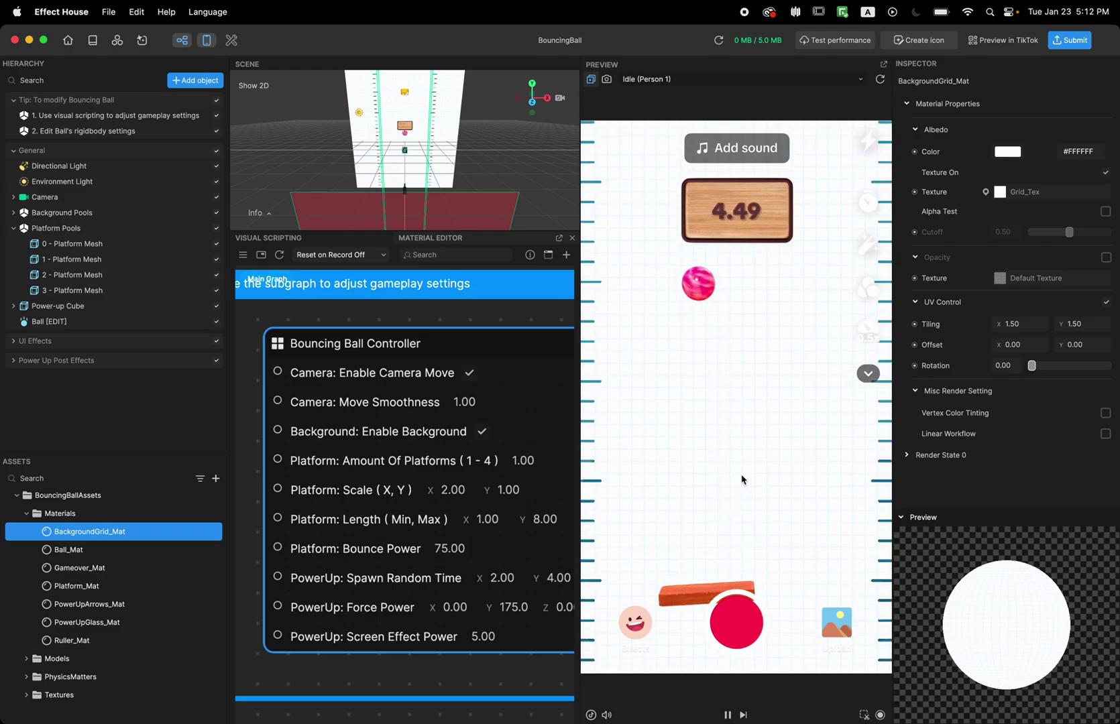
pyautogui.moveTo(596, 477); pyautogui.dragTo(689, 518)
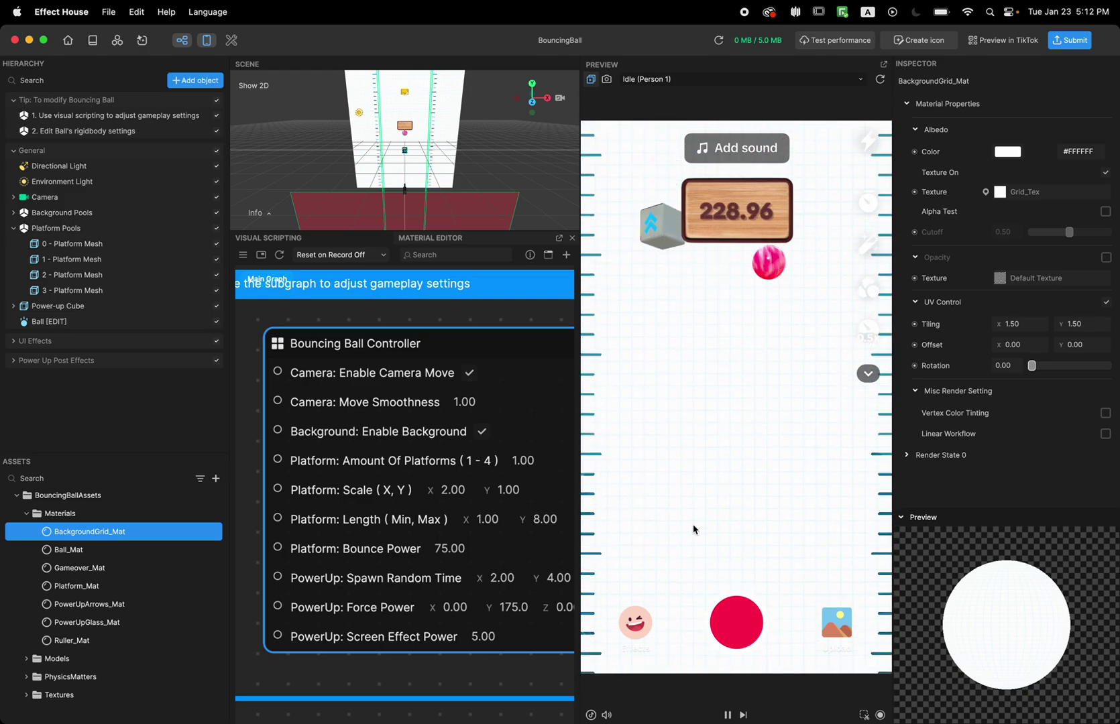
pyautogui.moveTo(731, 549); pyautogui.dragTo(868, 535)
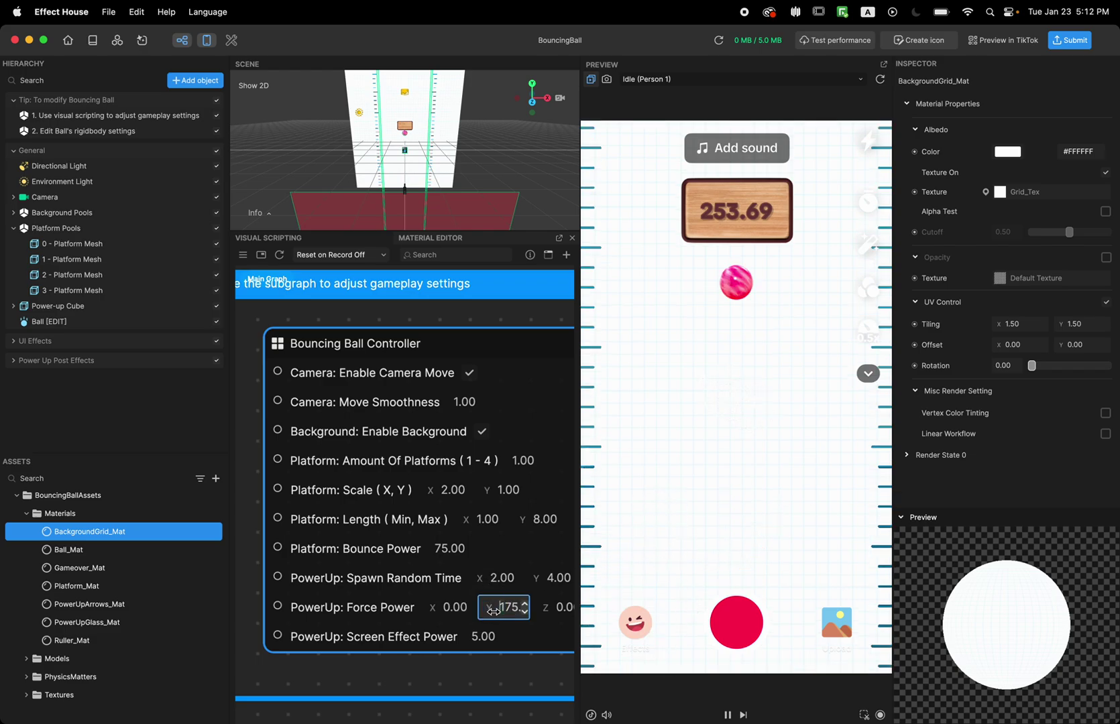
# - Set Platform Bounce Power to 65 and PowerUp Force Power Y to 75, and play-test with drawn platforms
pyautogui.click(440, 550)
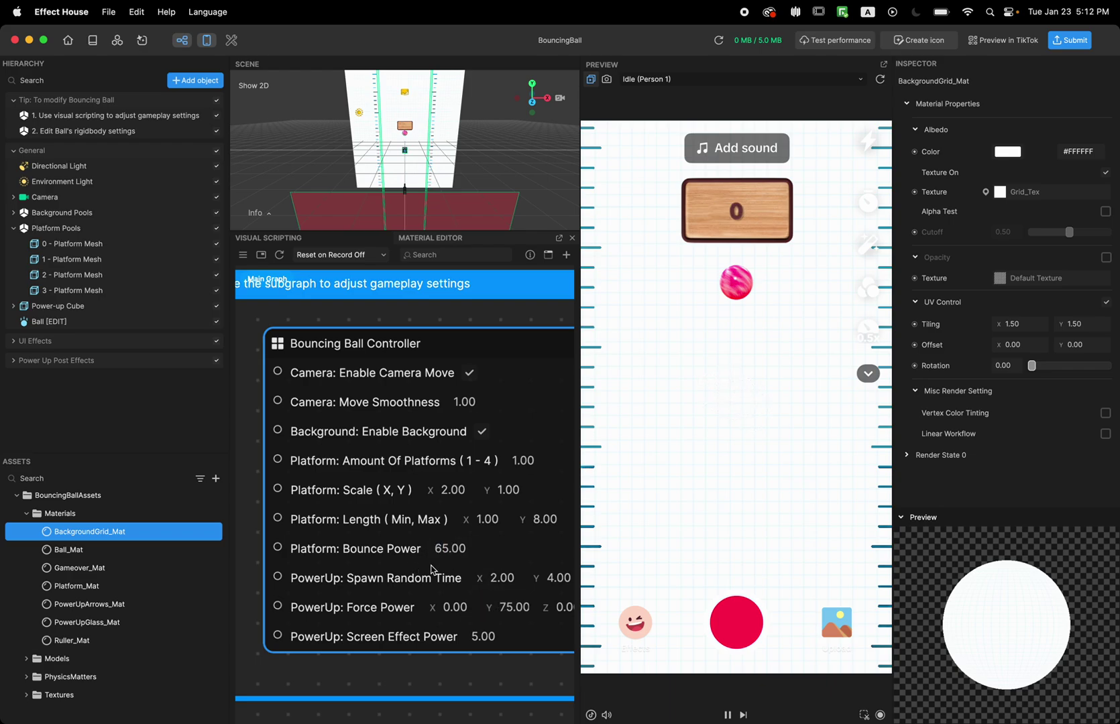
pyautogui.moveTo(707, 545); pyautogui.dragTo(818, 578)
pyautogui.moveTo(678, 456); pyautogui.dragTo(800, 481)
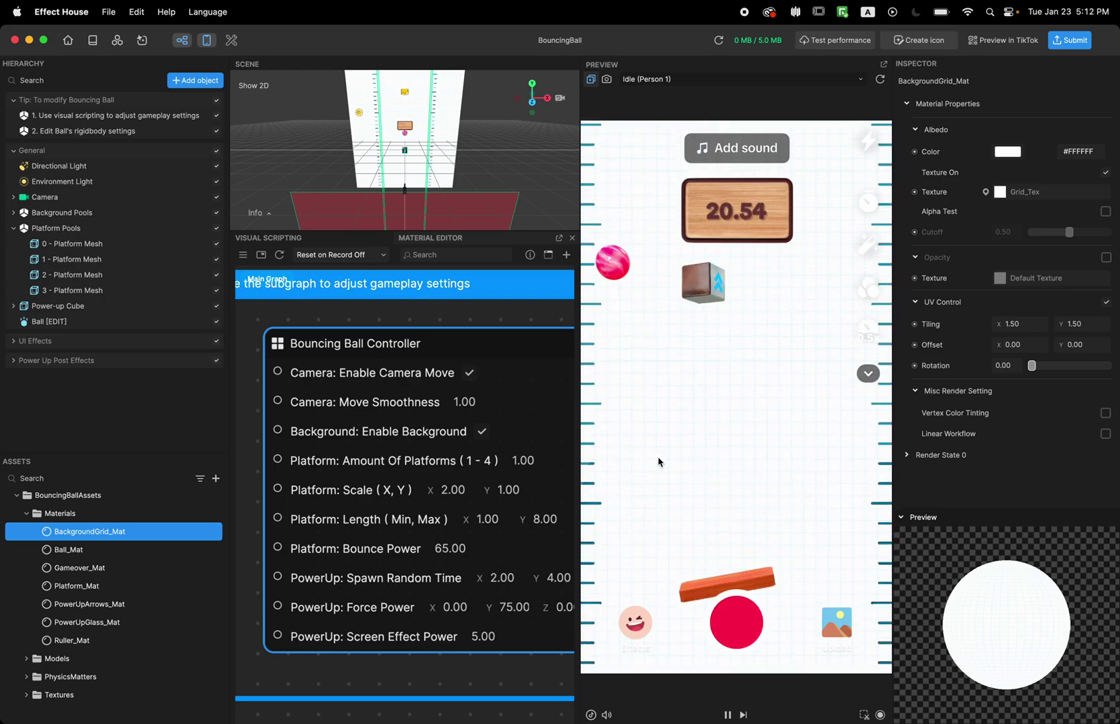
pyautogui.moveTo(617, 505); pyautogui.dragTo(696, 514)
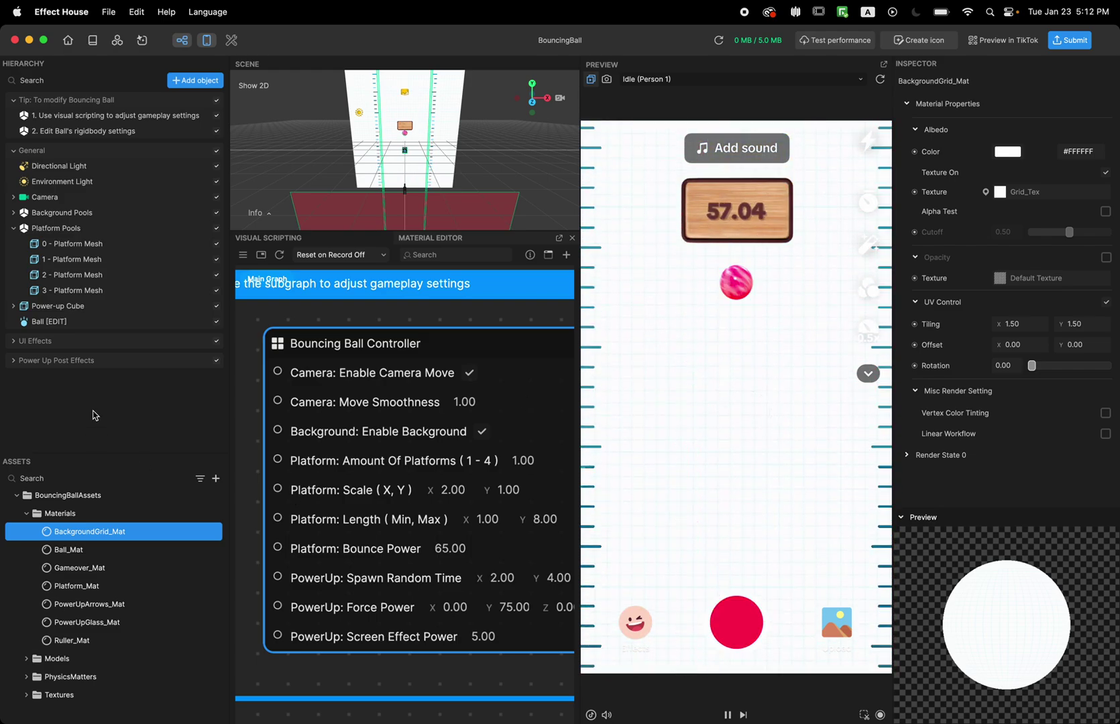
# - Expand the Power Up Post Effects group, test PowerUp Screen Effect Power at 10 and 0, and restore it to 5
pyautogui.click(14, 361)
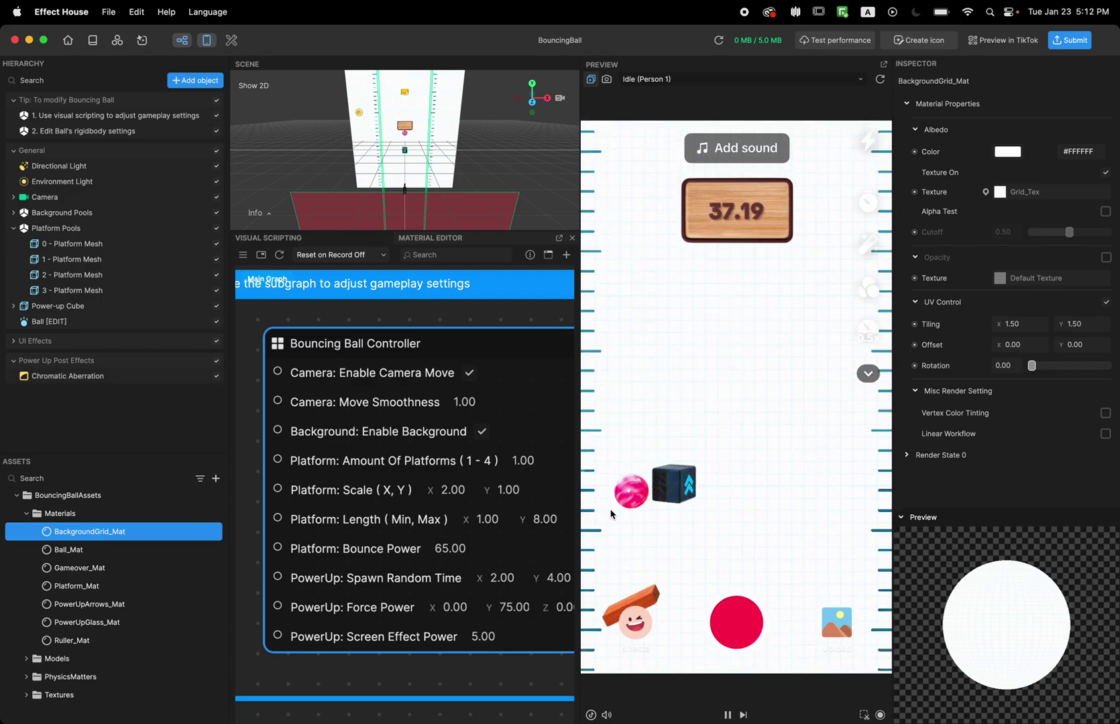
pyautogui.click(494, 637)
pyautogui.write('10')
pyautogui.press('Return')
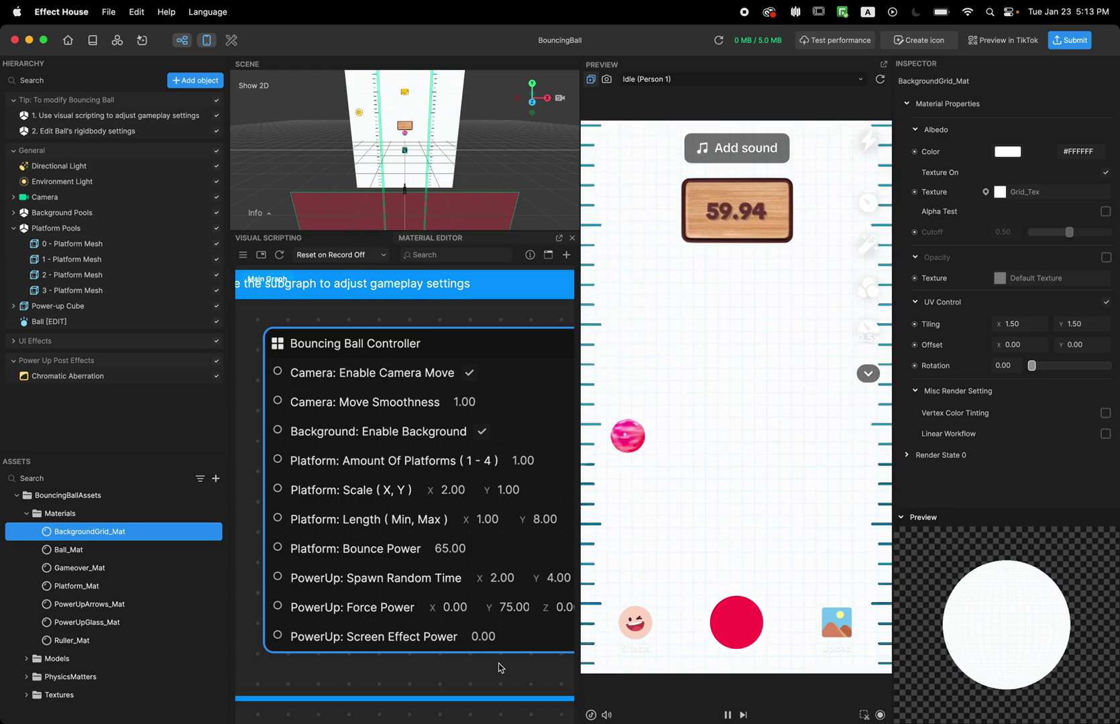
pyautogui.click(483, 637)
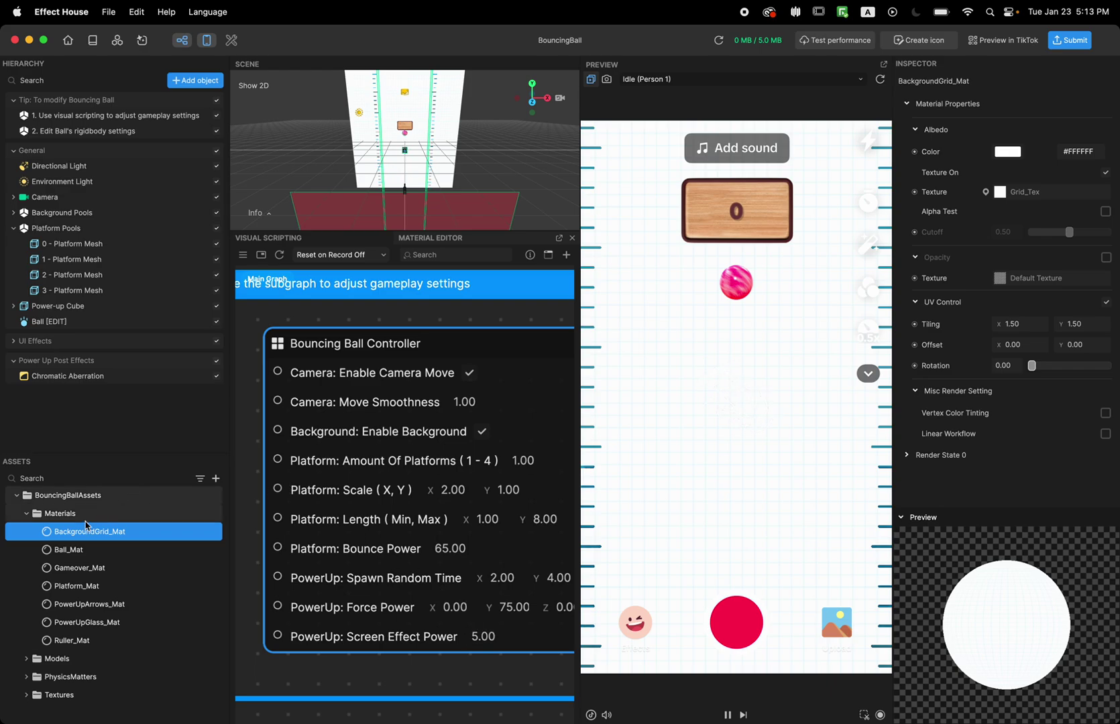
# - Collapse the BouncingBallAssets folder, and set the Y External Force of the Ball [EDIT] object's Rigid Body to 5
pyautogui.click(16, 495)
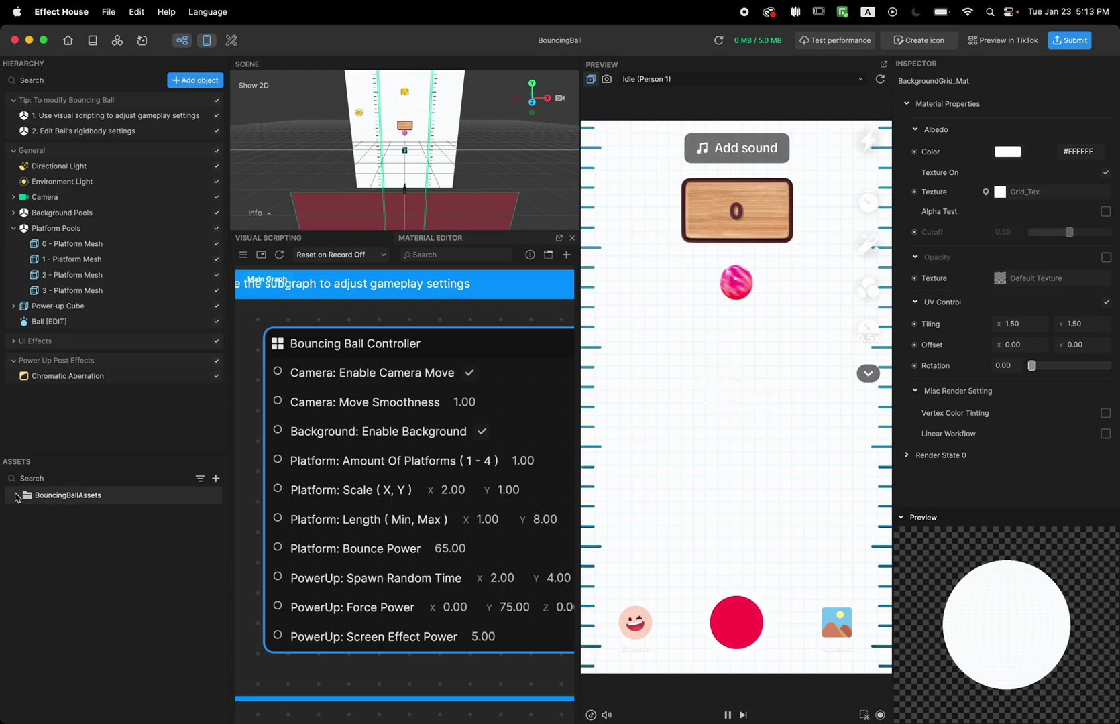
pyautogui.click(45, 324)
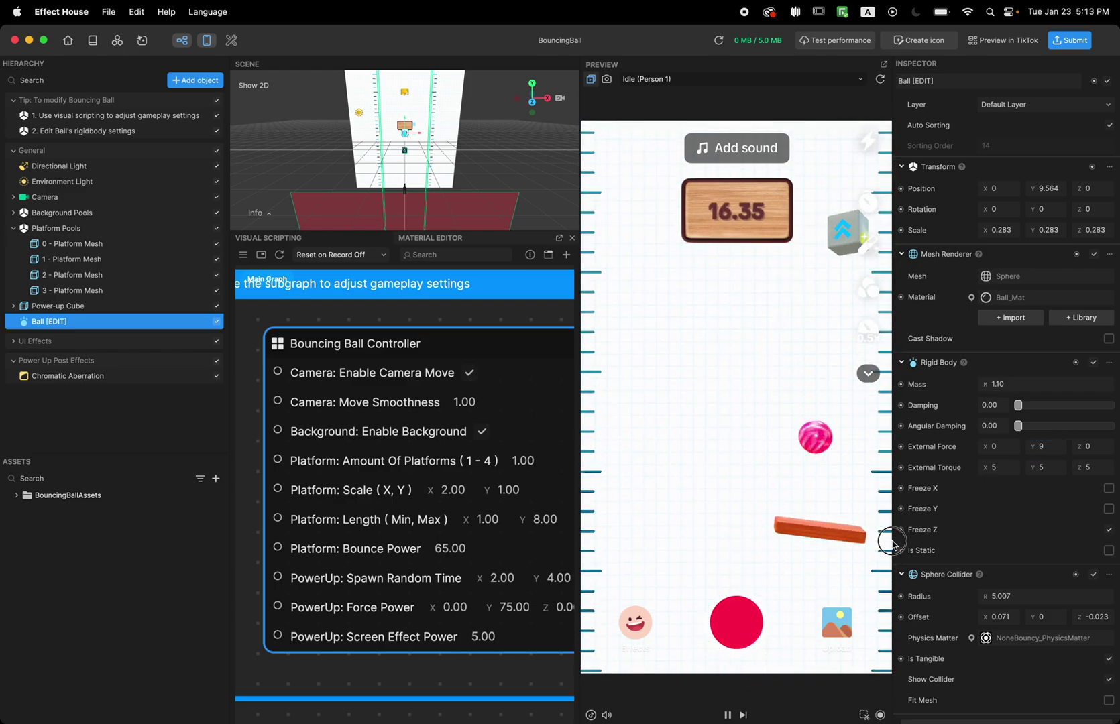
pyautogui.click(1046, 448)
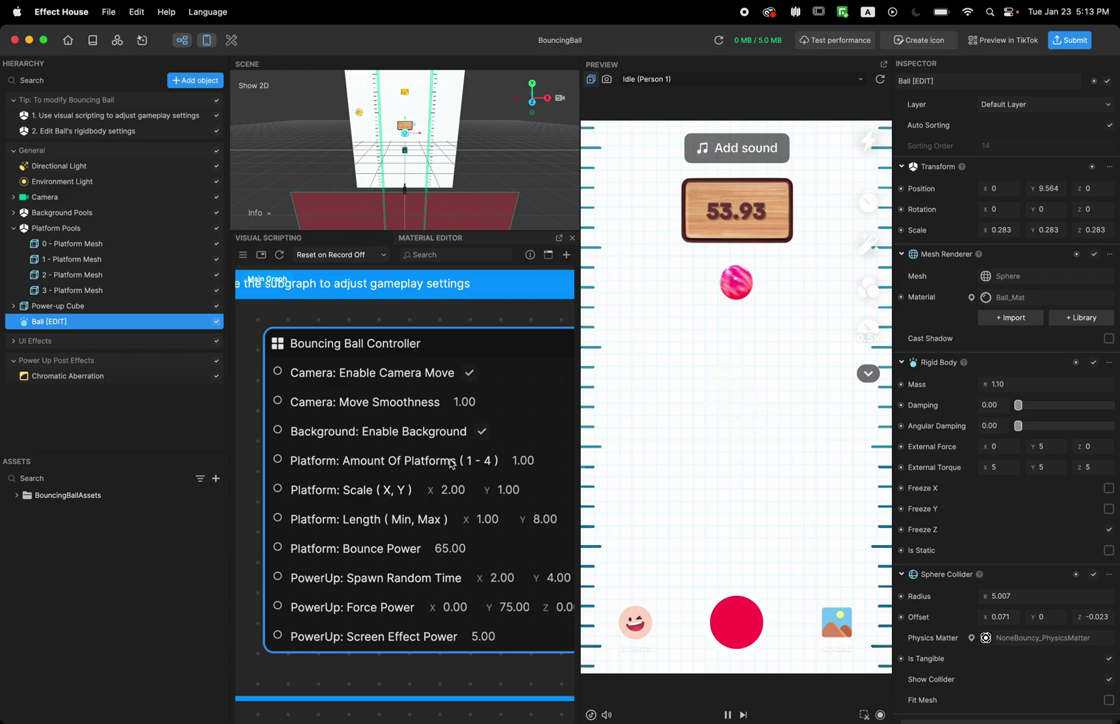
# - Open the Bouncing Ball Controller subgraph from the main graph
pyautogui.scroll(-3, 406, 493)
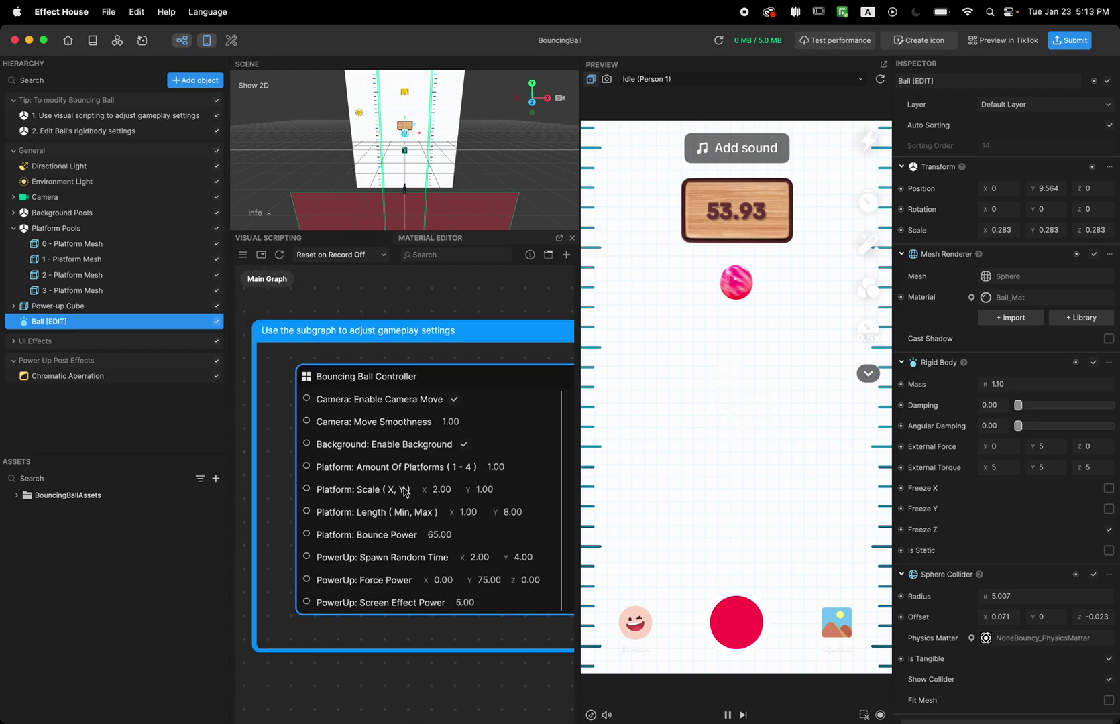
pyautogui.scroll(-2, 405, 493)
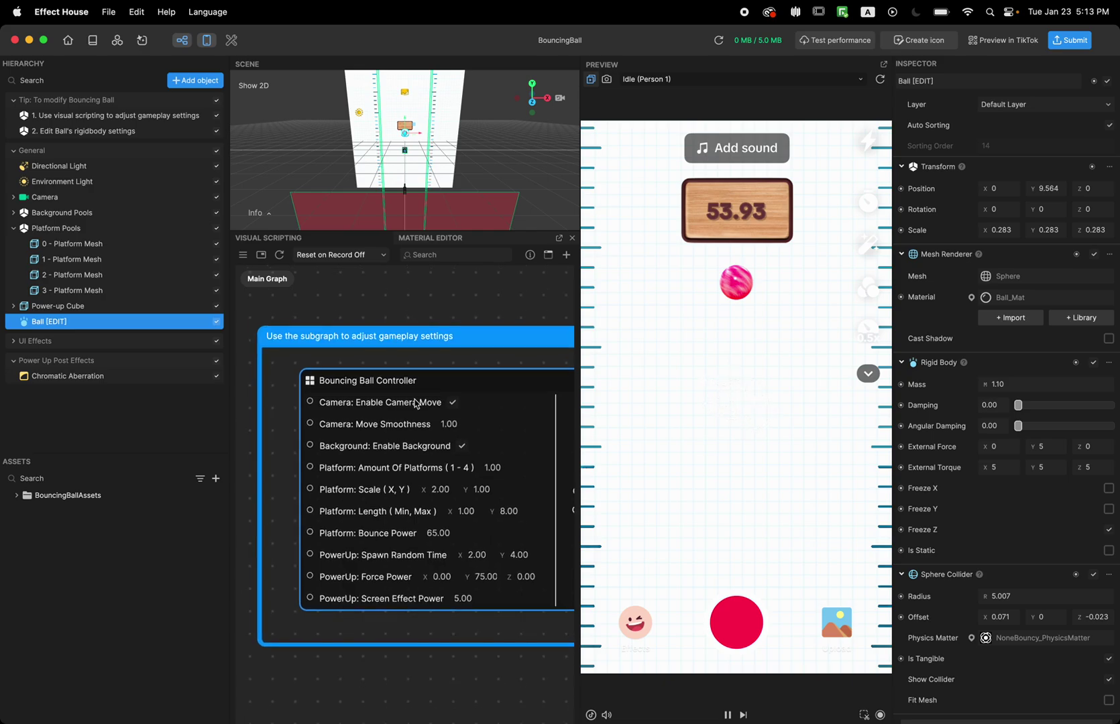
pyautogui.scroll(-3, 417, 367)
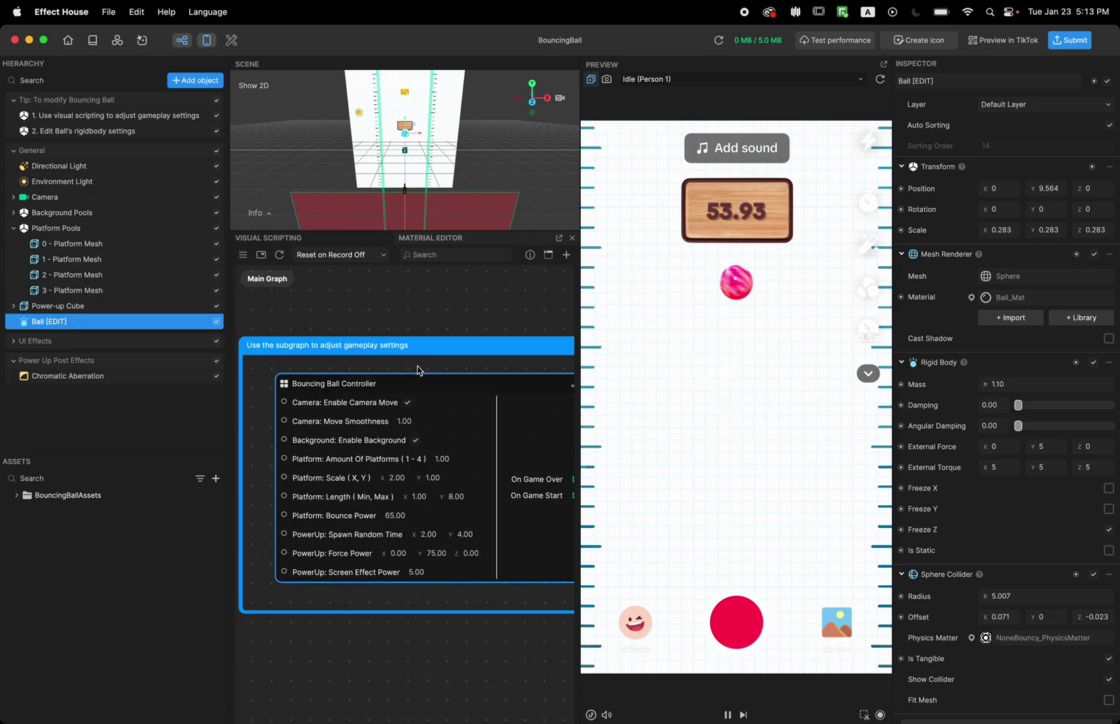
pyautogui.scroll(-1, 418, 368)
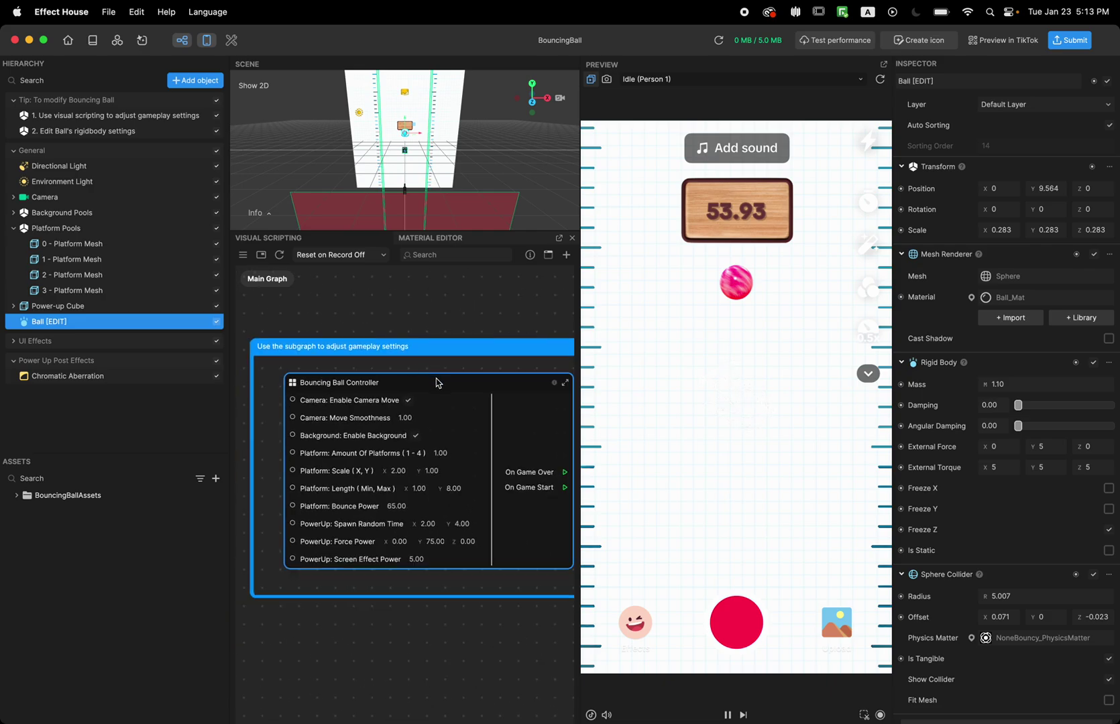
pyautogui.doubleClick(436, 383)
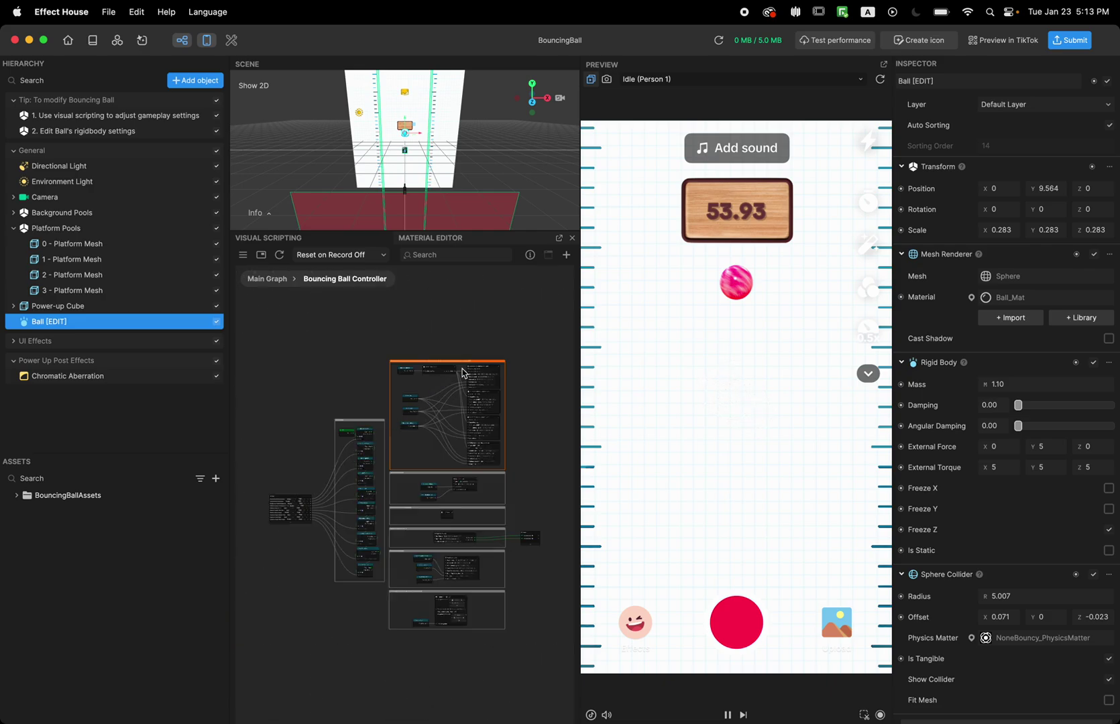
# - Examine the camera, UI, game-over and power-up node groups inside the Bouncing Ball Controller subgraph
pyautogui.scroll(5, 462, 373)
pyautogui.scroll(-5, 444, 410)
pyautogui.scroll(-3, 347, 558)
pyautogui.scroll(-2, 325, 551)
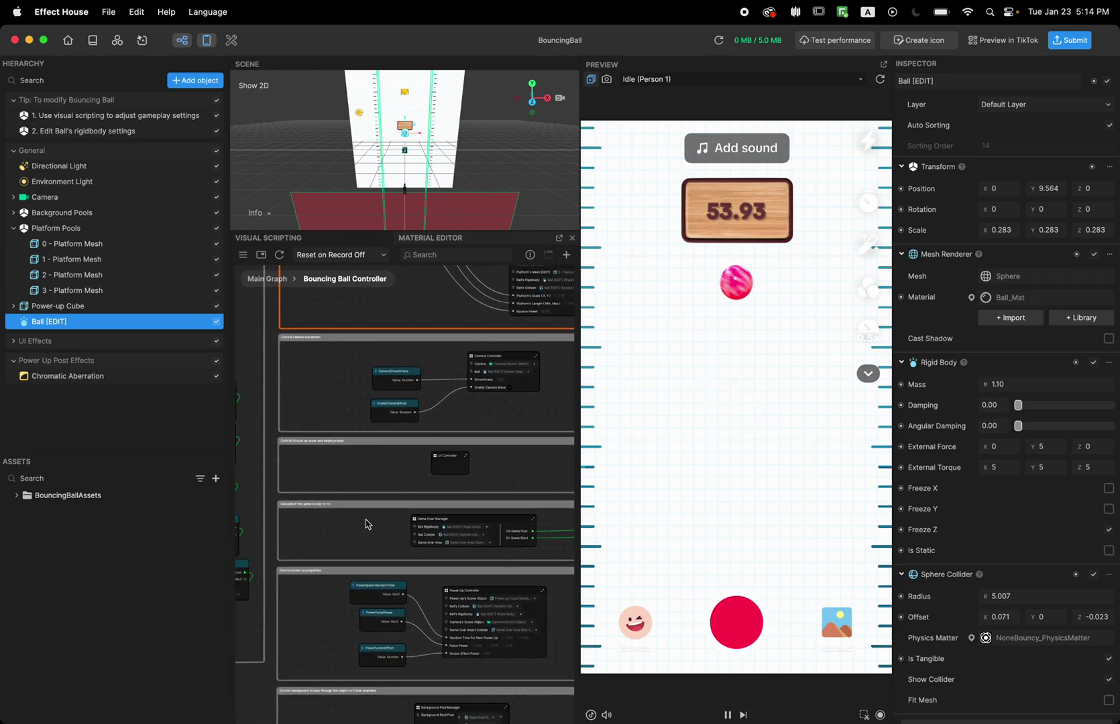
pyautogui.scroll(3, 335, 533)
pyautogui.scroll(-2, 342, 516)
pyautogui.scroll(-3, 344, 512)
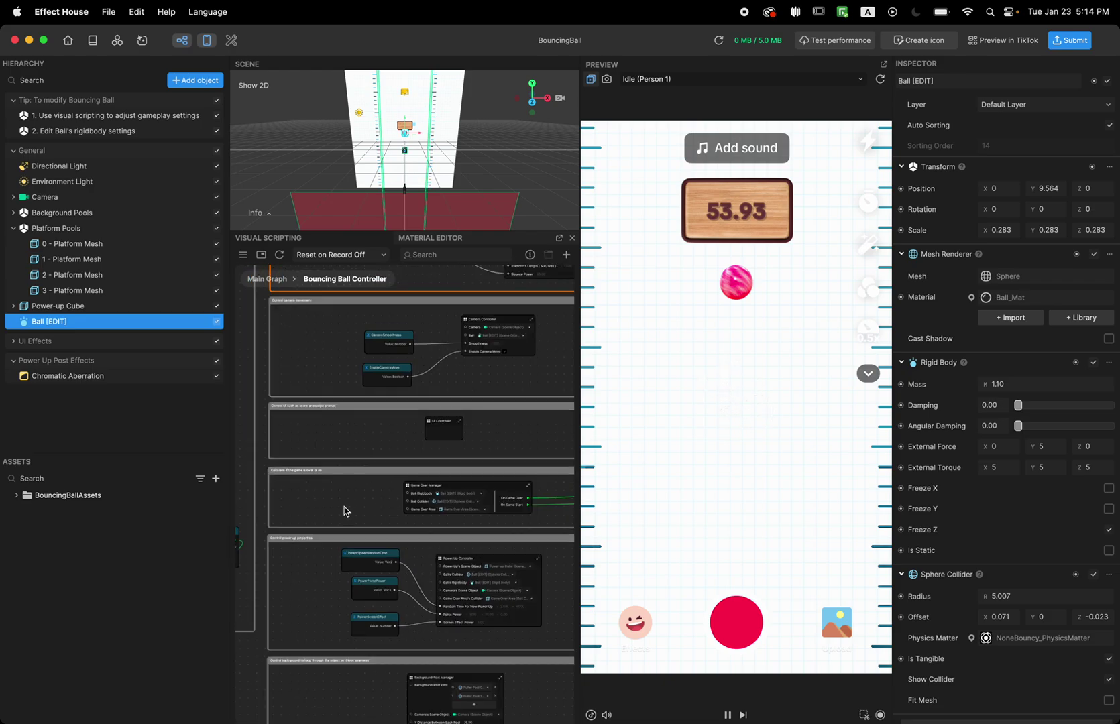
pyautogui.scroll(-3, 345, 512)
pyautogui.scroll(2, 343, 413)
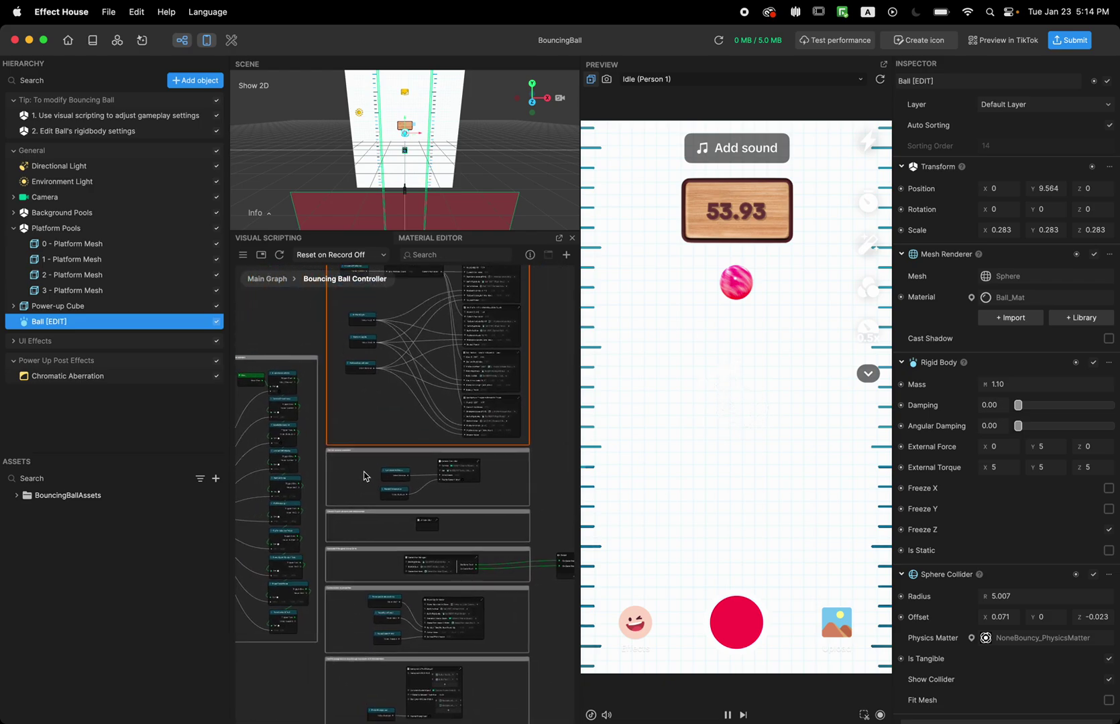
# - Inspect the platform settings group and the node groups below it in the subgraph, and return to the Main Graph
pyautogui.scroll(2, 355, 436)
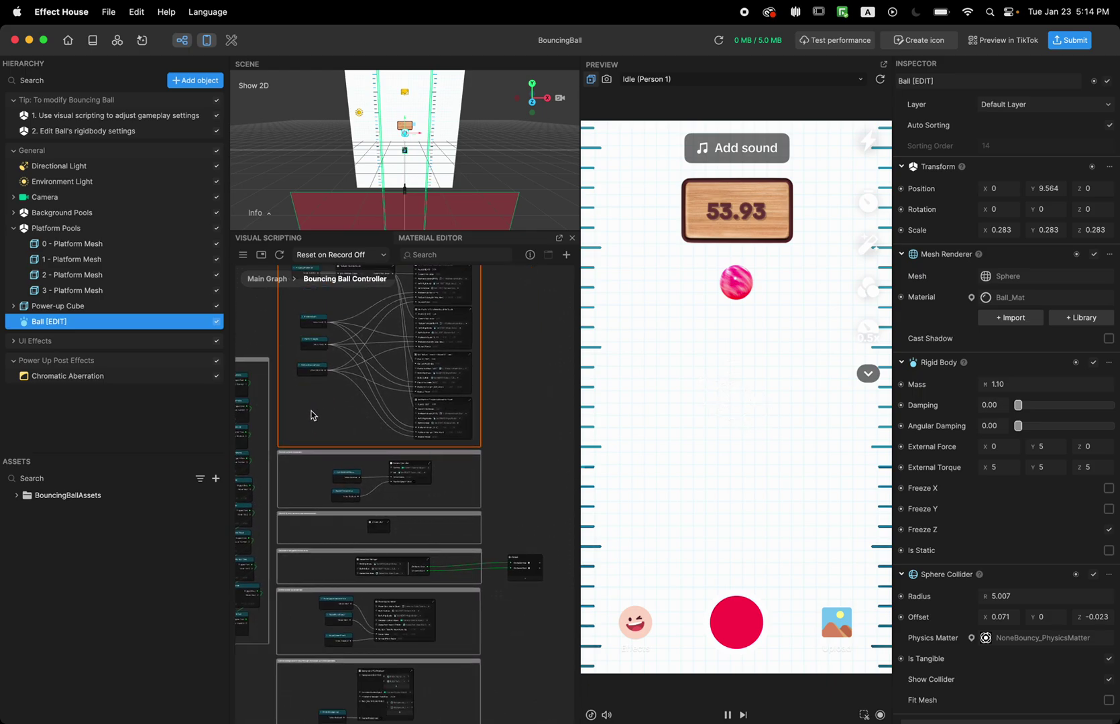
pyautogui.scroll(2, 311, 416)
pyautogui.scroll(3, 381, 387)
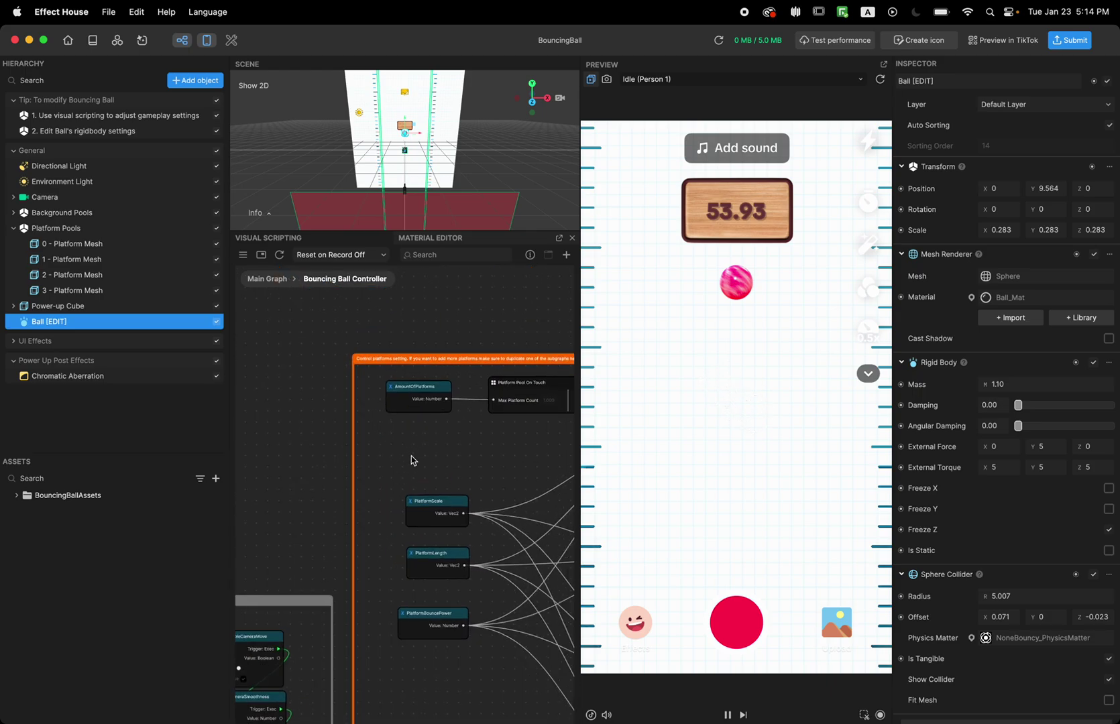
pyautogui.moveTo(411, 462); pyautogui.dragTo(320, 445)
pyautogui.scroll(-5, 375, 454)
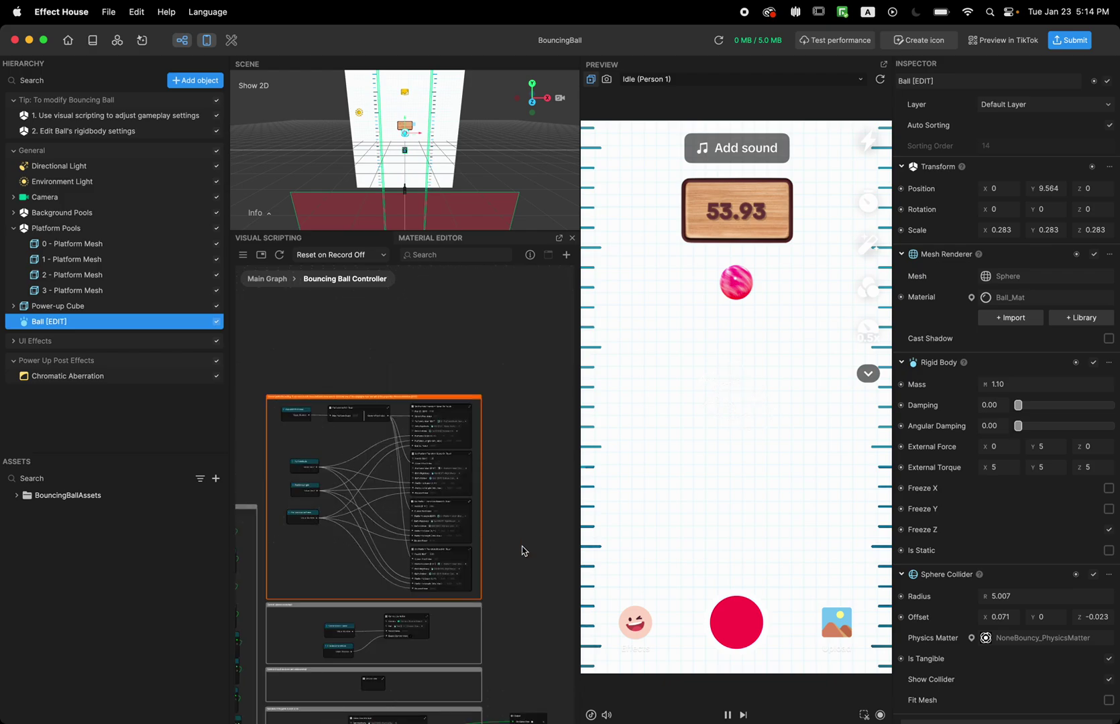
pyautogui.moveTo(523, 551); pyautogui.dragTo(544, 389)
pyautogui.moveTo(506, 529); pyautogui.dragTo(519, 437)
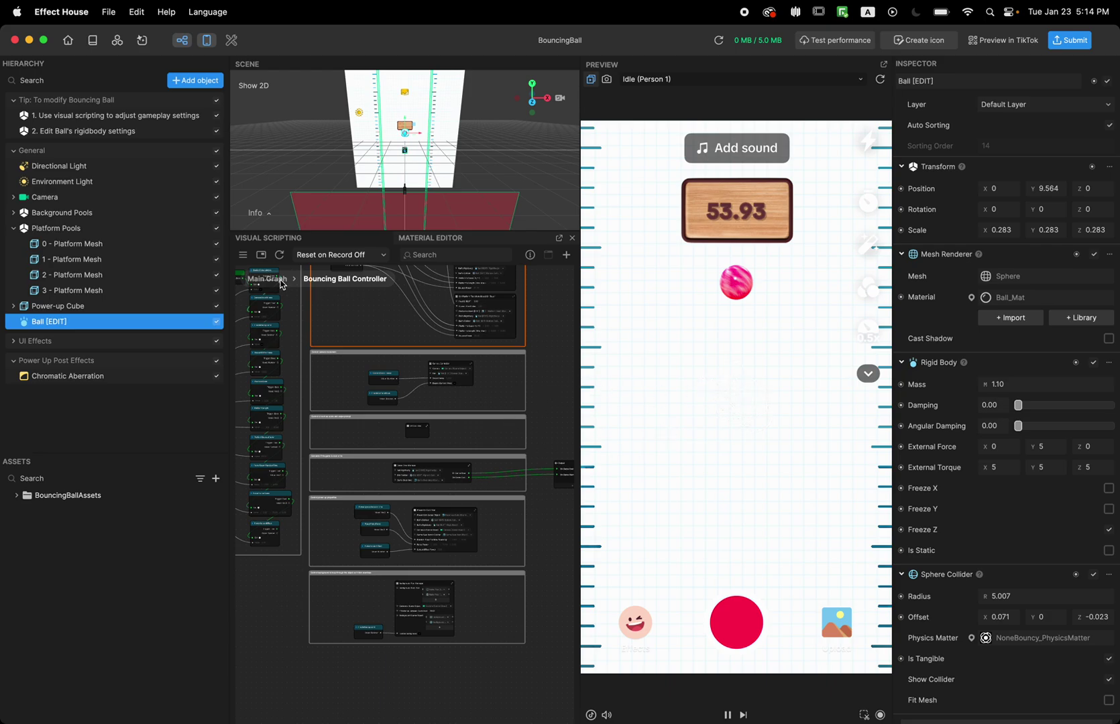
pyautogui.scroll(2, 311, 344)
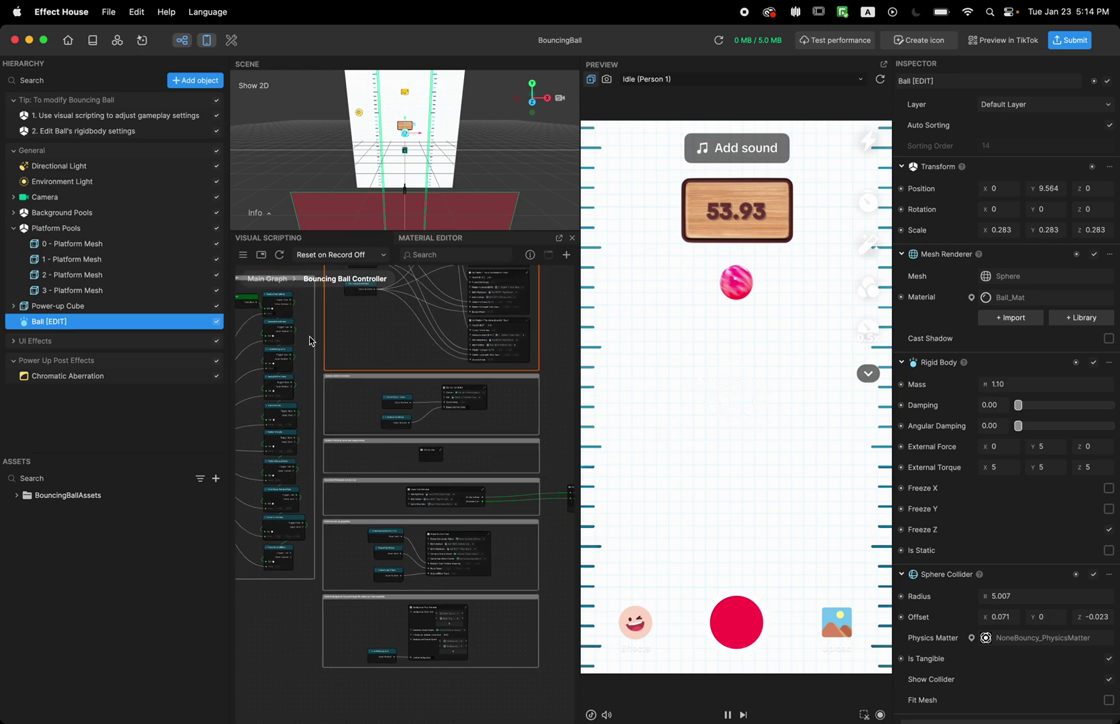
pyautogui.click(267, 278)
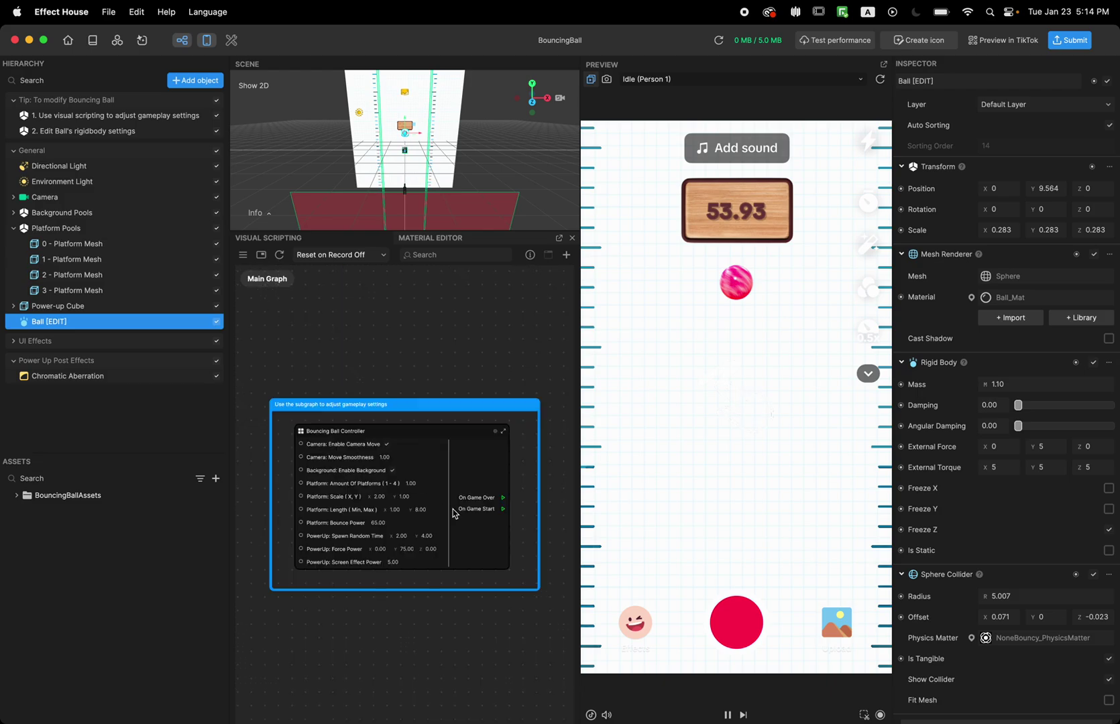